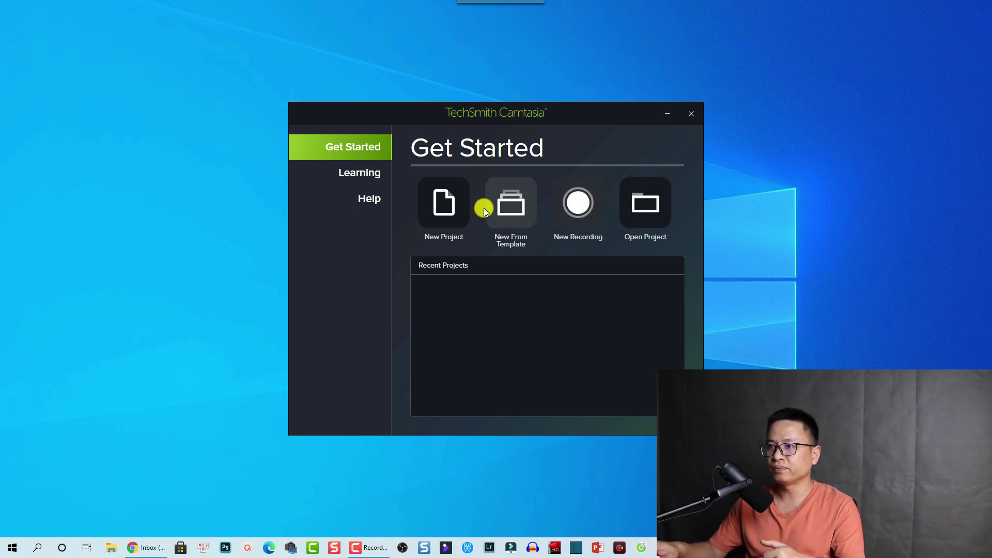
Step: Create a new blank project and submit 'Other' as the video-type survey answer
{"action": "left_click", "coordinate": [447, 207]}
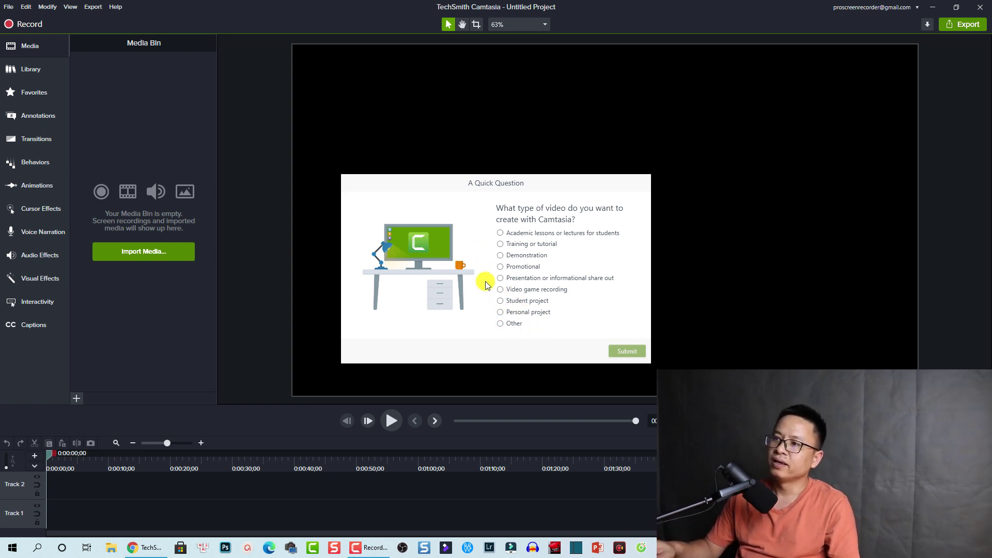
{"action": "left_click", "coordinate": [501, 324]}
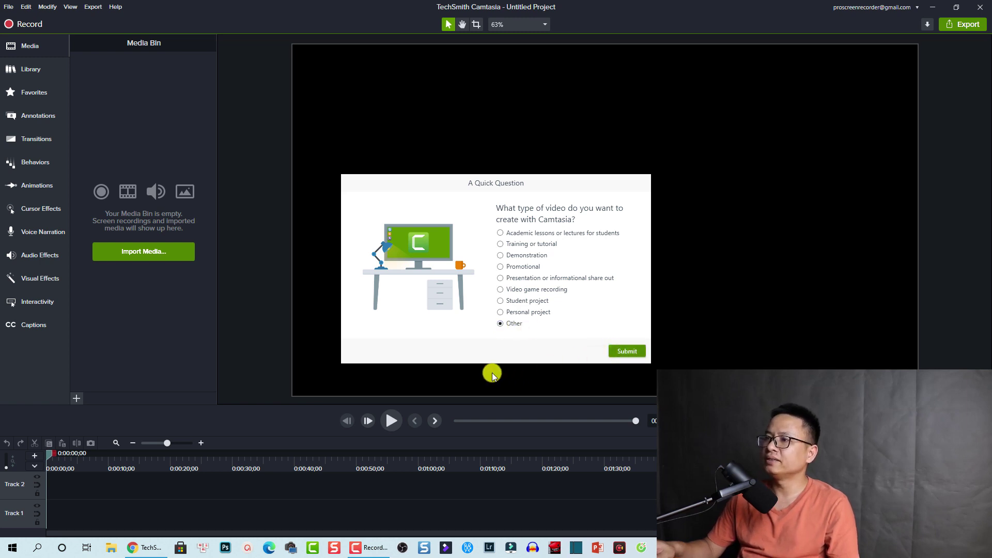
{"action": "left_click", "coordinate": [620, 351]}
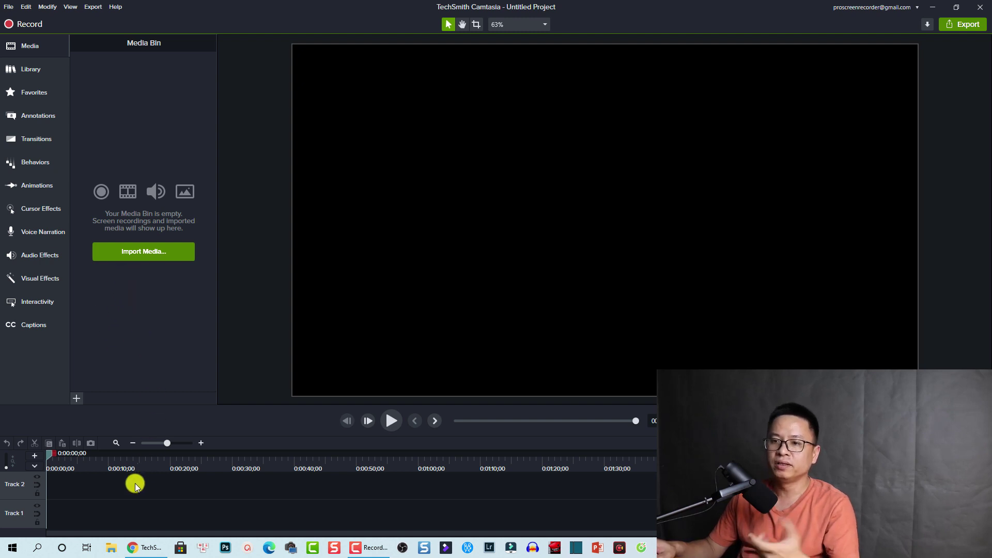
Step: Import MVI_2627.MP4 from Data (E:) > Canon 800D > 25_04_2021 into the media bin
{"action": "left_click", "coordinate": [129, 253]}
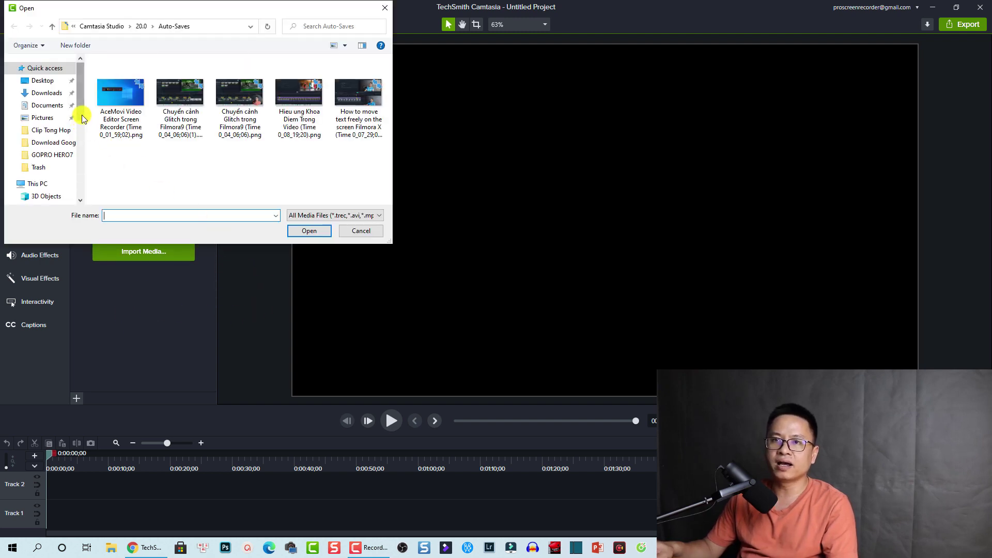
{"action": "left_click_drag", "start_coordinate": [82, 118], "coordinate": [81, 172]}
{"action": "left_click", "coordinate": [43, 172]}
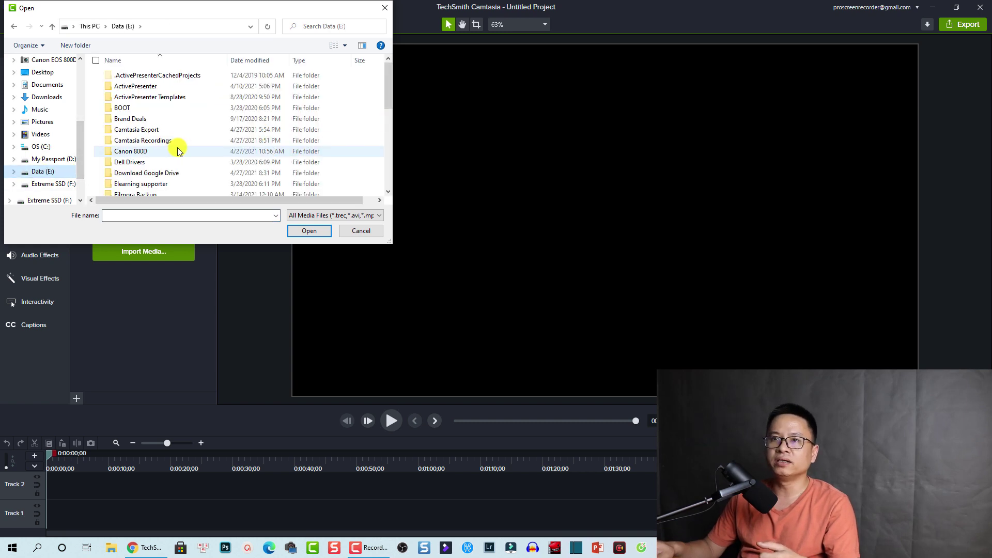
{"action": "double_click", "coordinate": [153, 151]}
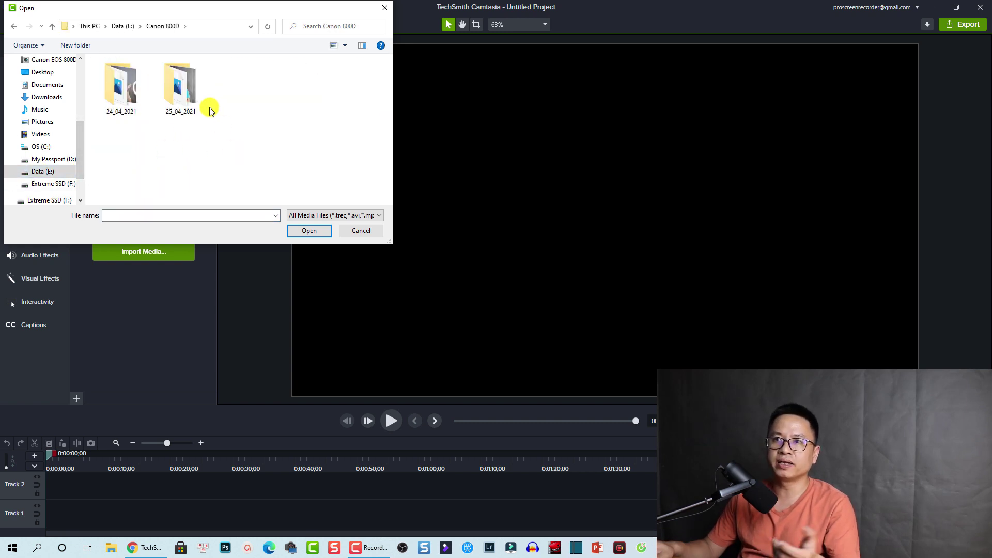
{"action": "left_click", "coordinate": [196, 105]}
{"action": "double_click", "coordinate": [196, 105]}
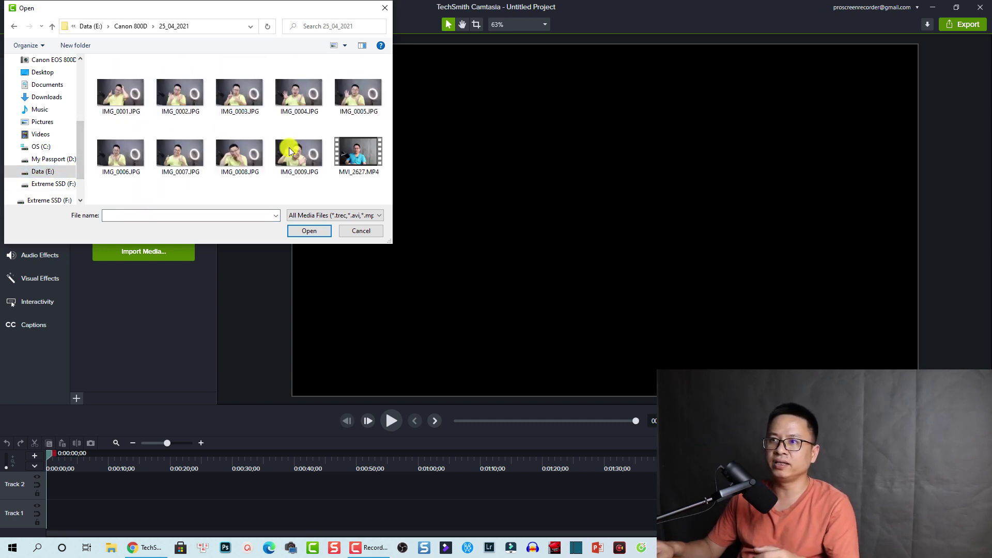
{"action": "left_click", "coordinate": [362, 154]}
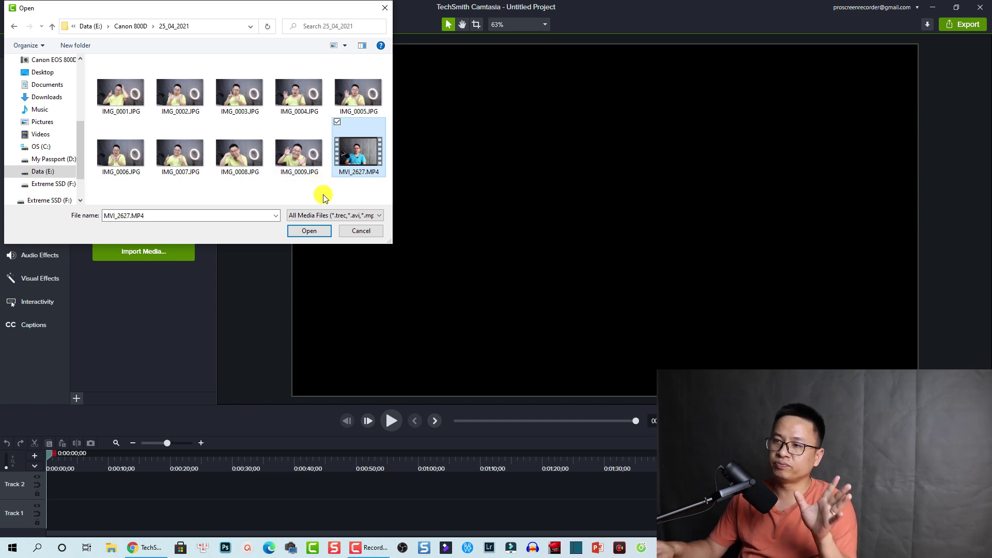
{"action": "left_click", "coordinate": [308, 231]}
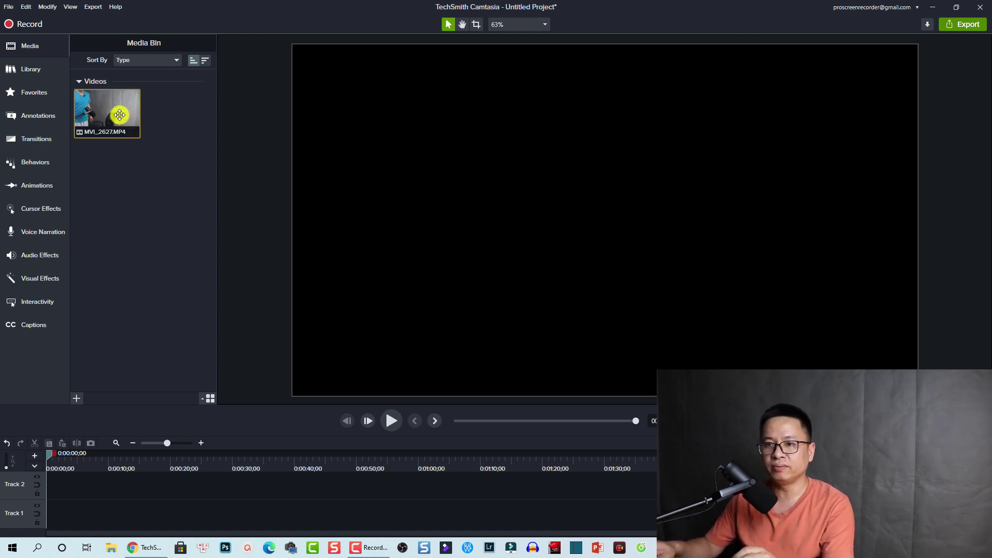
Step: Place the MVI_2627 clip from the media bin onto Track 2 and select it
{"action": "left_click_drag", "start_coordinate": [110, 116], "coordinate": [56, 513]}
{"action": "left_click_drag", "start_coordinate": [54, 513], "coordinate": [53, 514]}
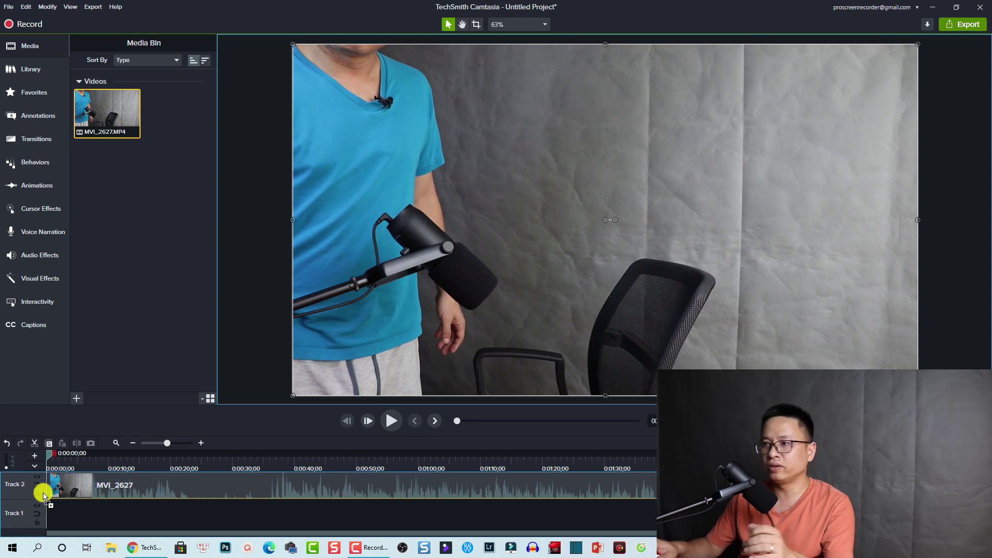
{"action": "left_click", "coordinate": [54, 497]}
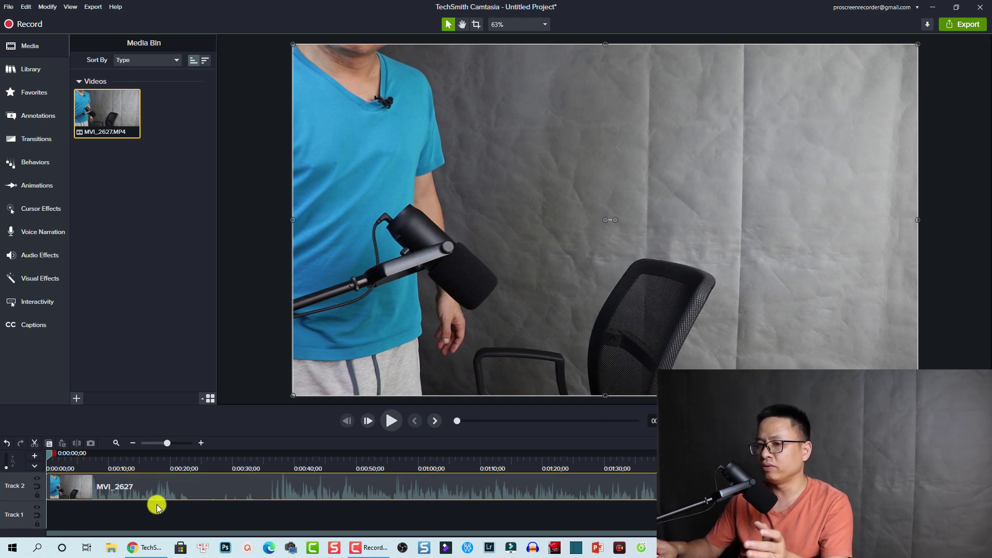
{"action": "left_click", "coordinate": [141, 507]}
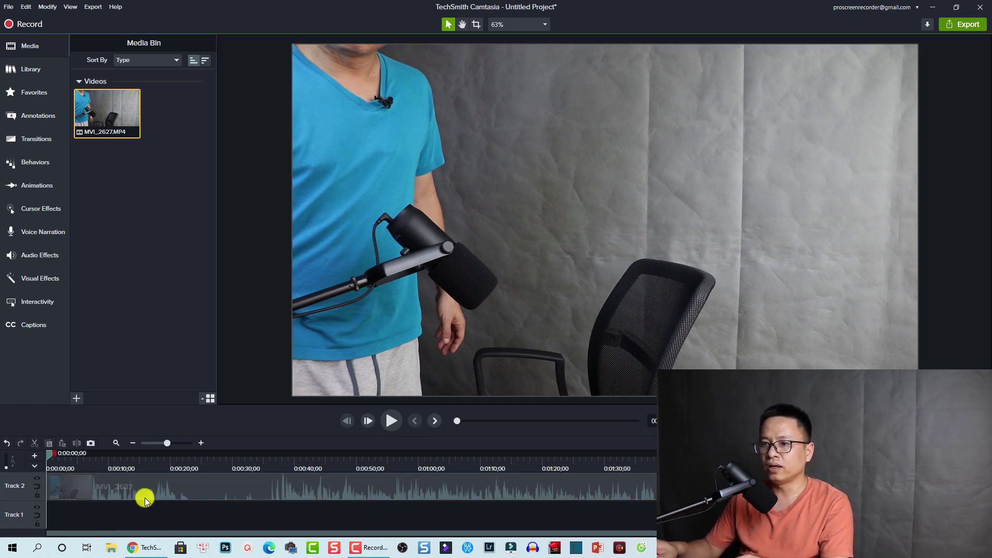
{"action": "left_click", "coordinate": [189, 493]}
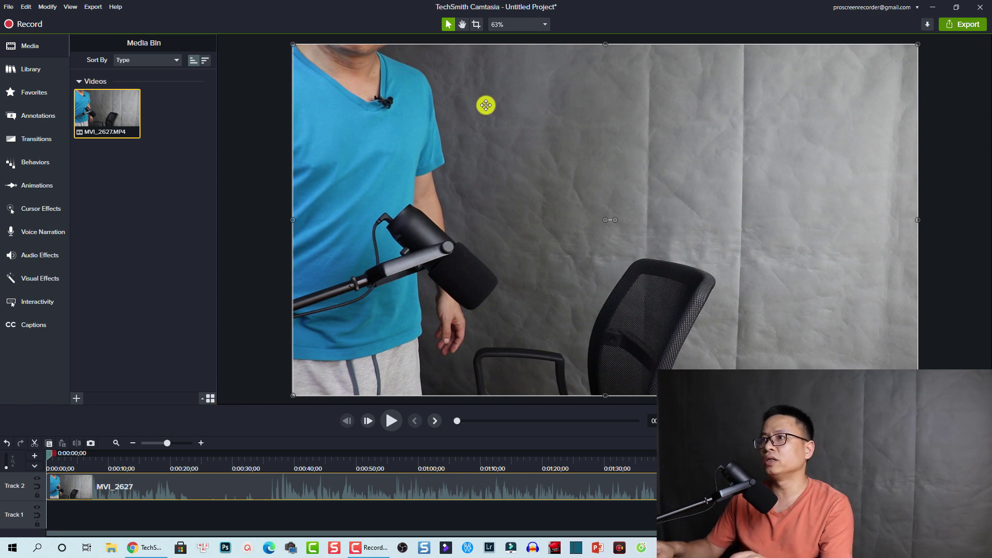
Step: Set the project settings to 1080p HD at 25 fps and apply them
{"action": "left_click", "coordinate": [545, 25]}
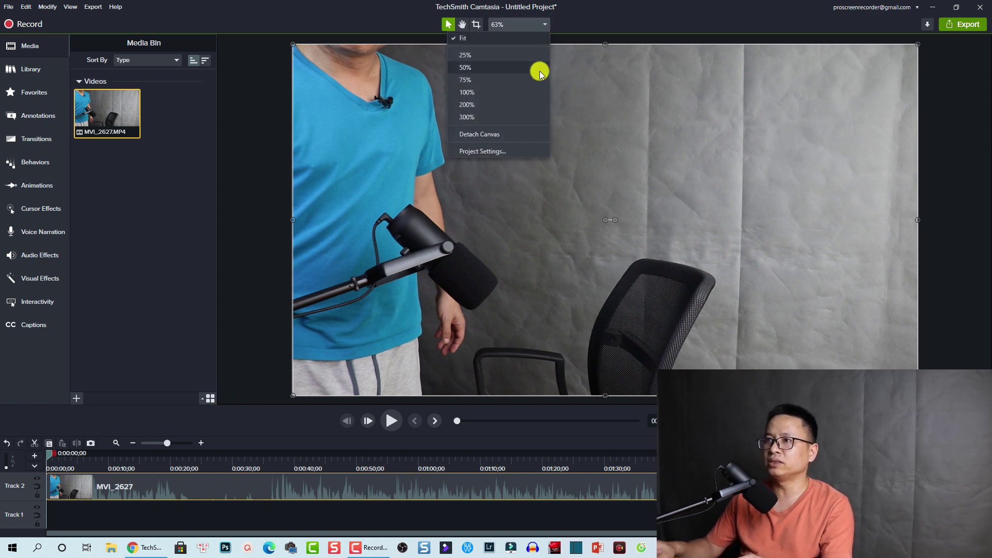
{"action": "left_click", "coordinate": [491, 151]}
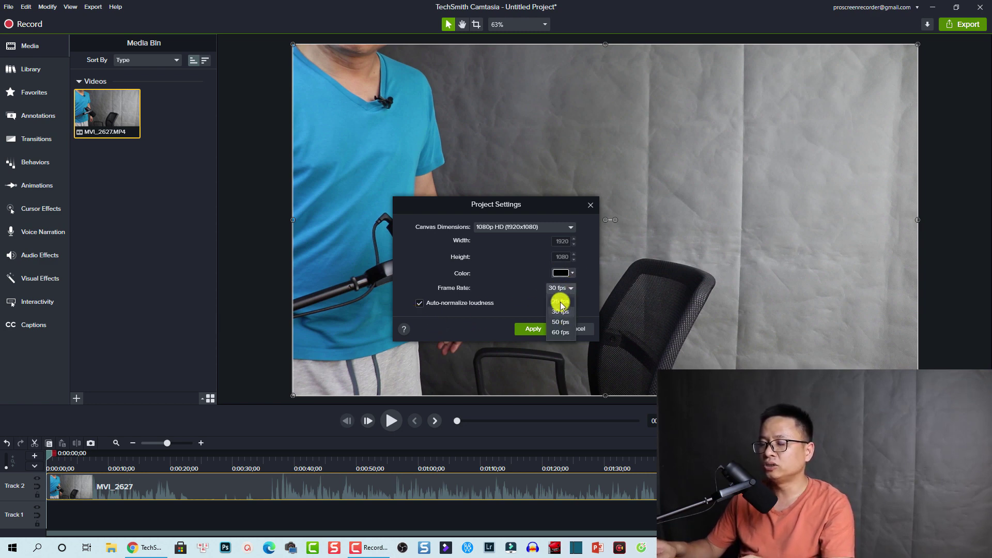
{"action": "left_click", "coordinate": [560, 303]}
{"action": "left_click", "coordinate": [531, 330]}
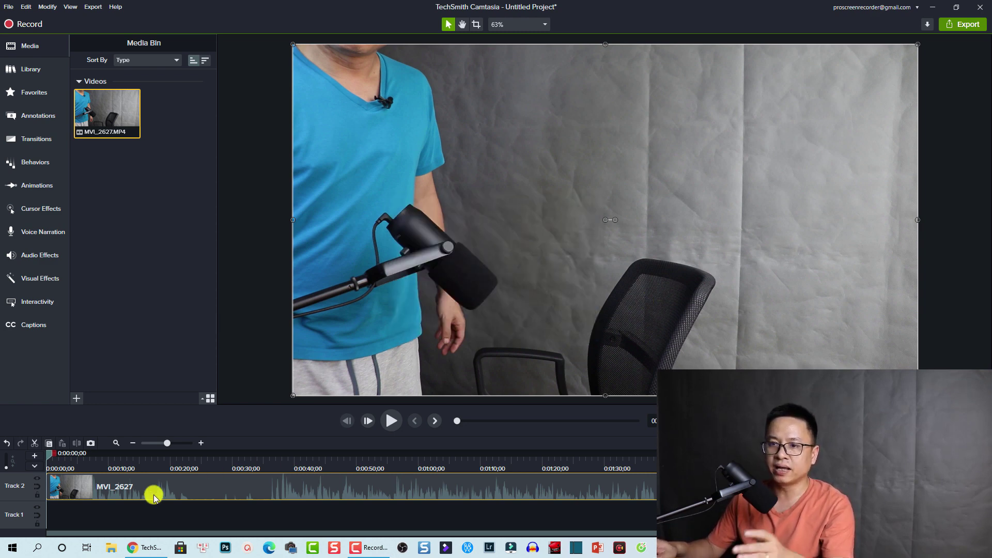
{"action": "left_click", "coordinate": [99, 506]}
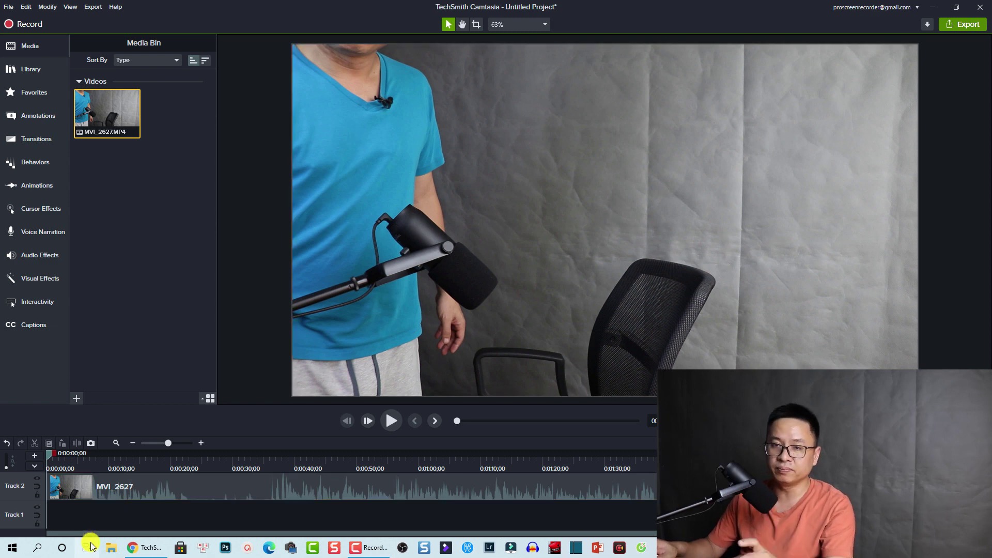
Step: Play the MVI_2627 clip in the canvas preview for about 15 seconds, then pause it
{"action": "key", "text": "space"}
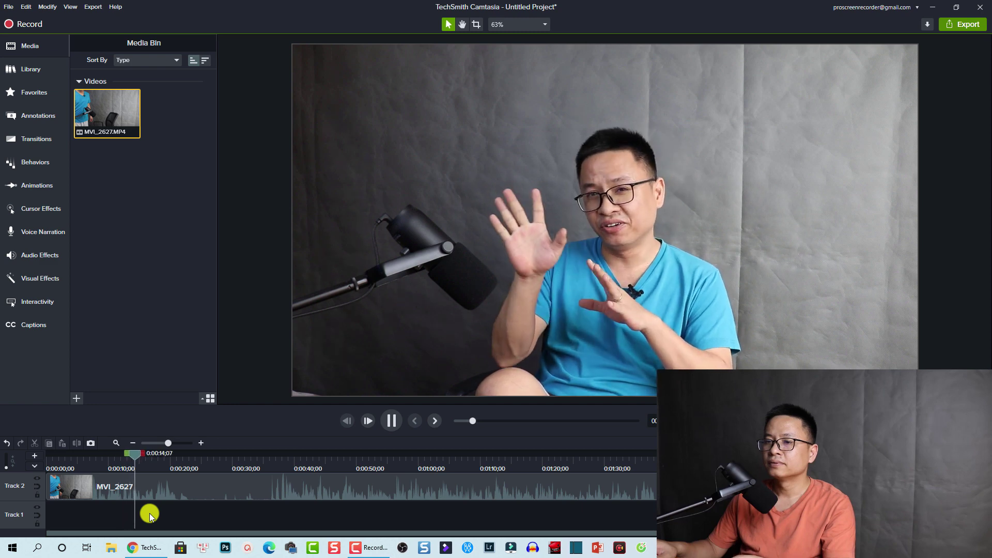
{"action": "key", "text": "space"}
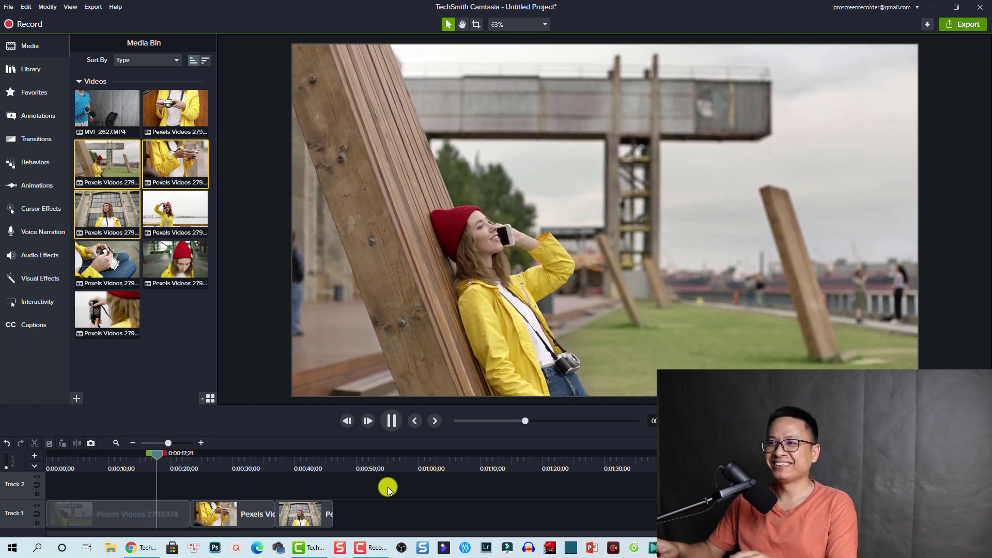
Step: Pause playback of the Track 1 Pexels clips at 0:00:18;14
{"action": "key", "text": "space"}
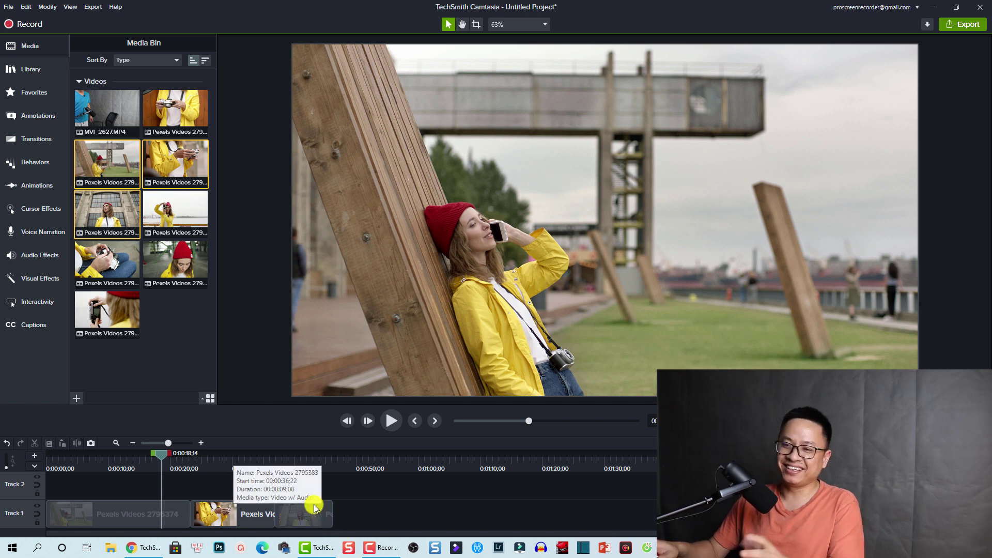
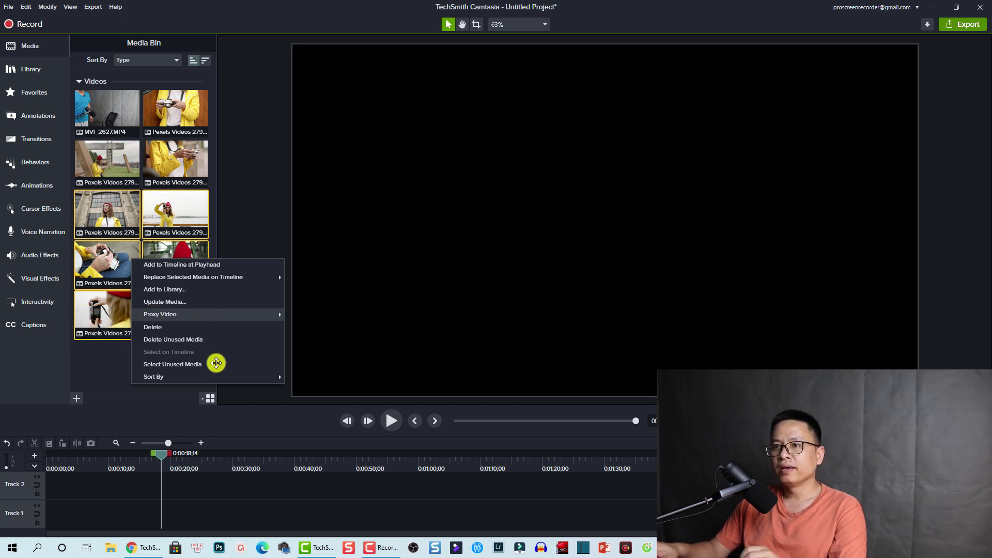
Step: Create proxy videos for the selected Pexels clips, then drag five stock clips onto Track 1 in sequence
{"action": "left_click", "coordinate": [141, 385]}
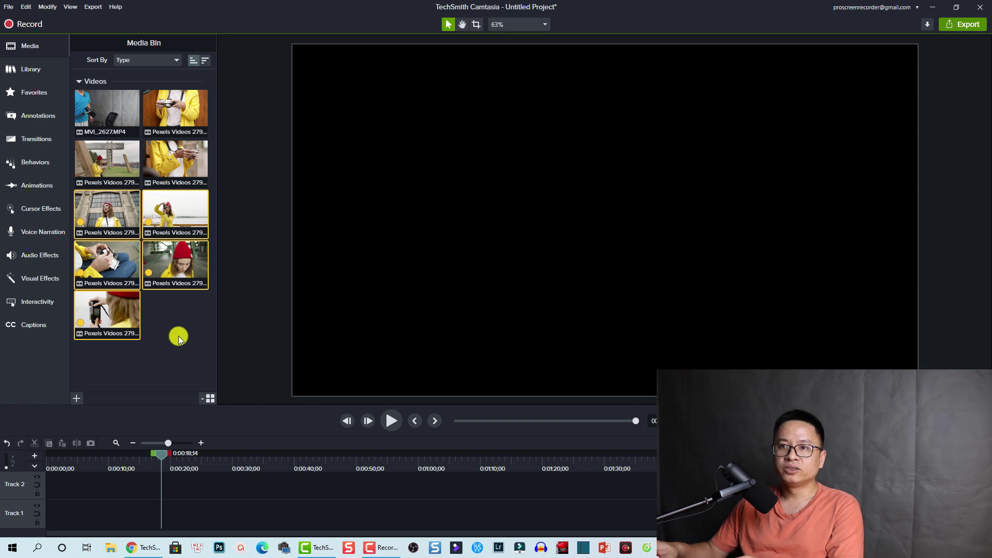
{"action": "left_click", "coordinate": [111, 271]}
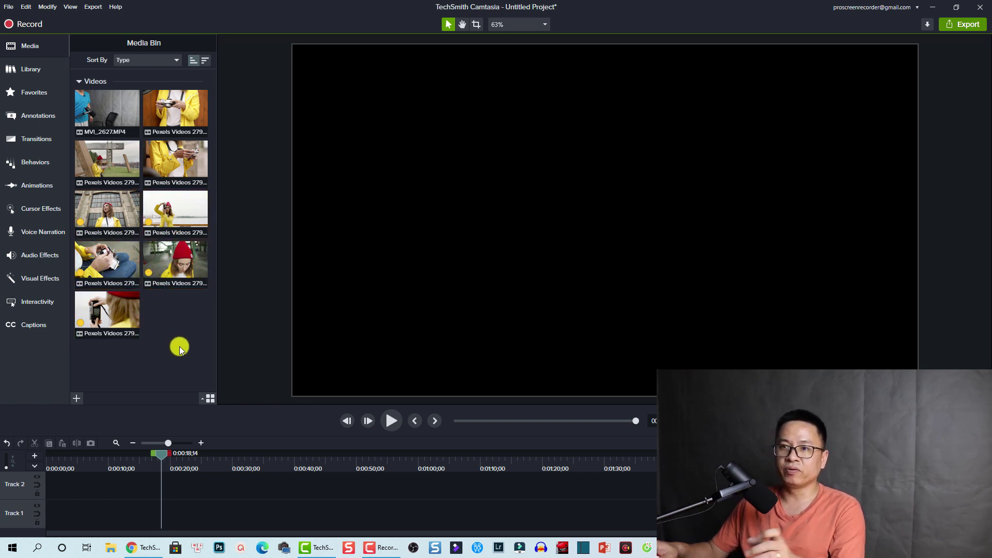
{"action": "left_click_drag", "start_coordinate": [189, 341], "coordinate": [141, 309]}
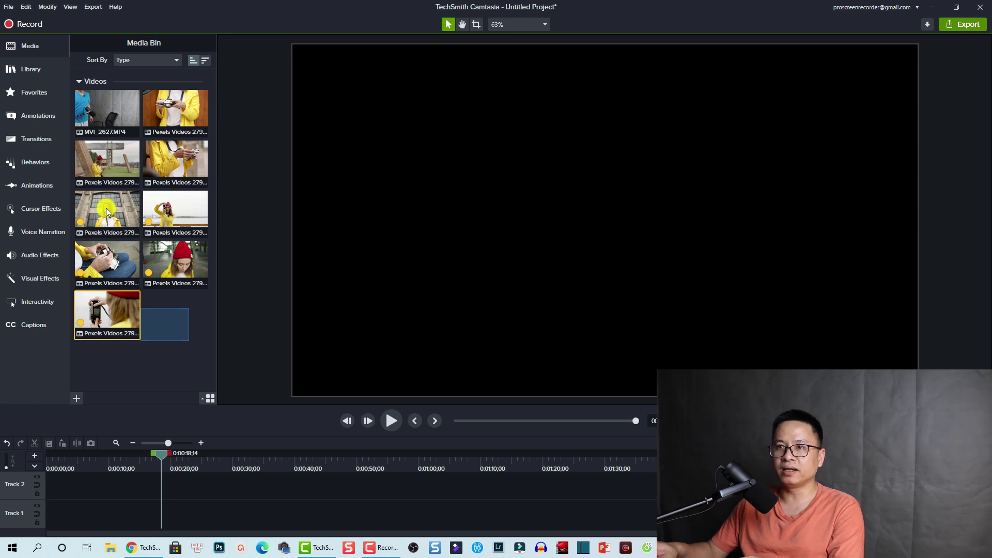
{"action": "left_click_drag", "start_coordinate": [106, 207], "coordinate": [101, 208]}
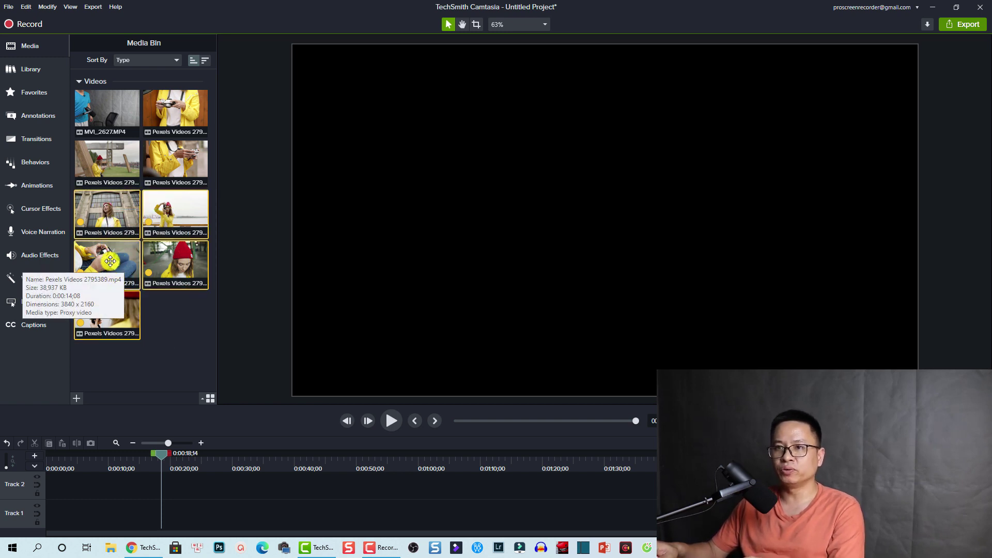
{"action": "left_click_drag", "start_coordinate": [110, 261], "coordinate": [47, 515]}
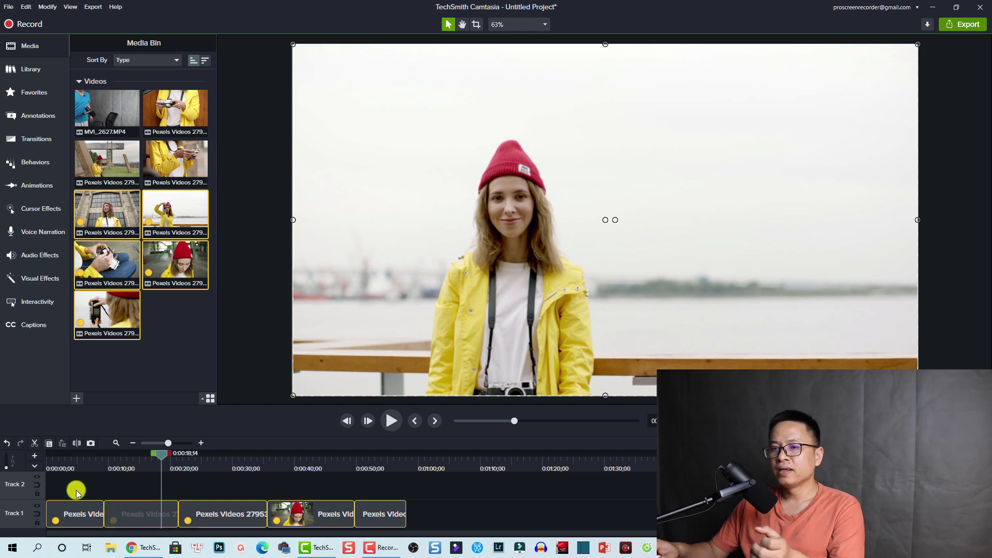
Step: Play Track 1 from 0:00 through the second clip, then select the third clip
{"action": "left_click", "coordinate": [52, 467]}
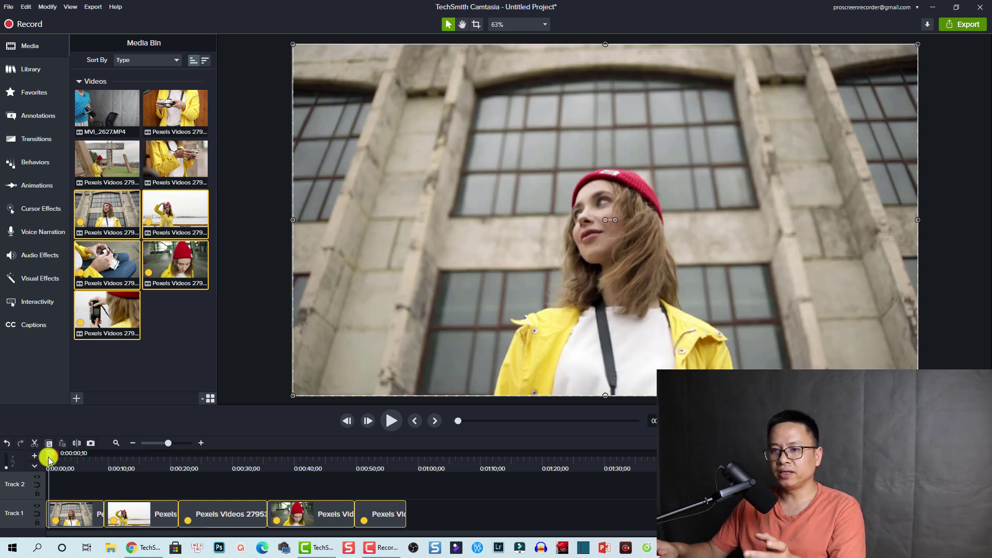
{"action": "left_click_drag", "start_coordinate": [51, 460], "coordinate": [55, 460]}
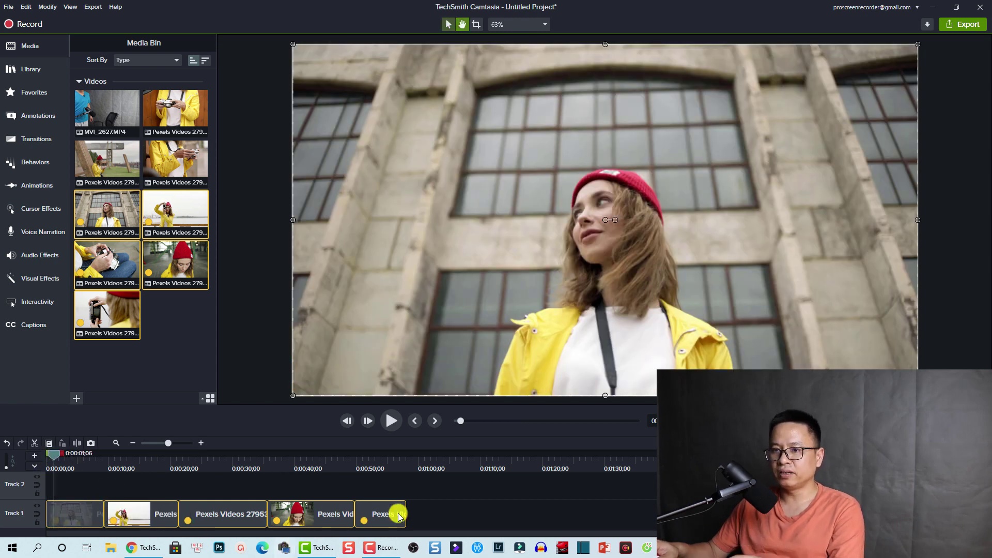
{"action": "key", "text": "space"}
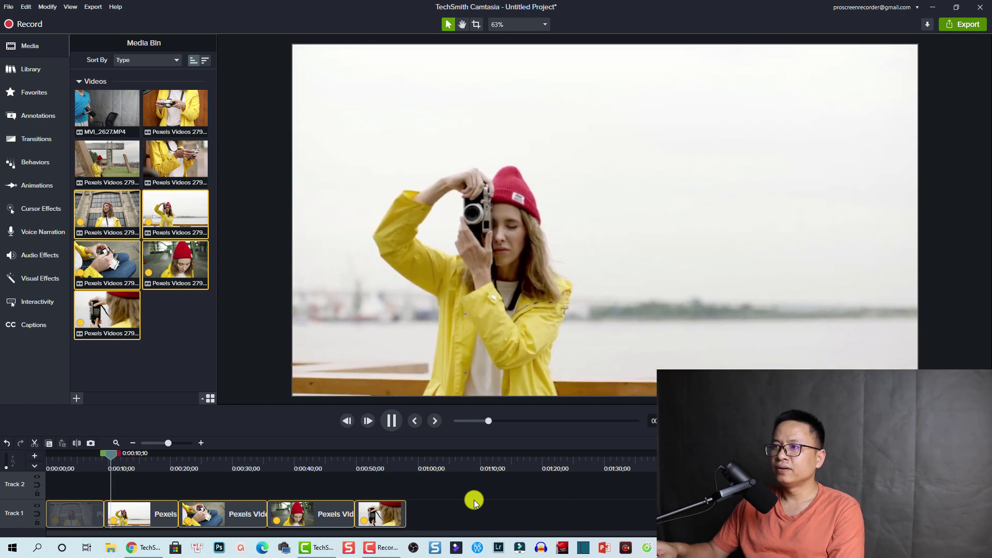
{"action": "key", "text": "space"}
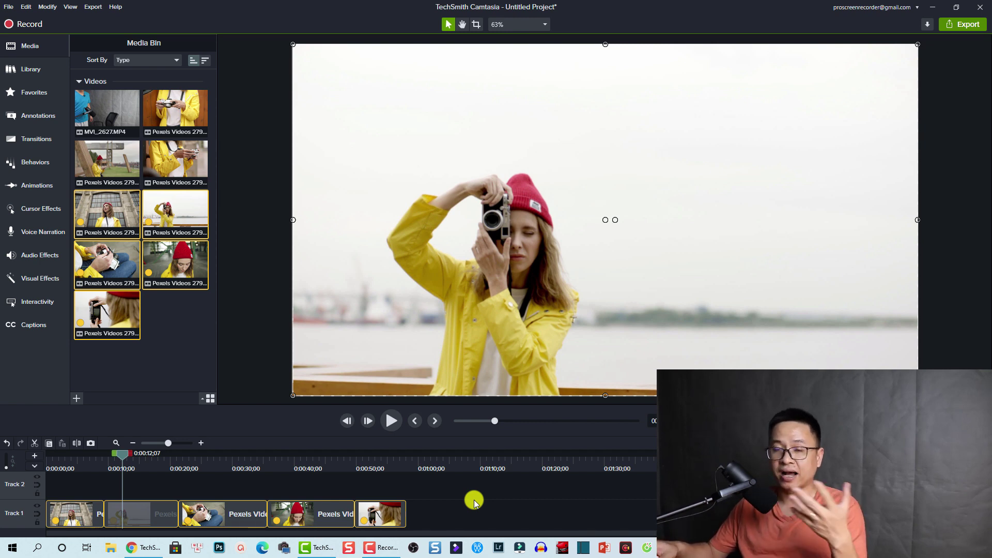
{"action": "left_click", "coordinate": [204, 514]}
{"action": "right_click", "coordinate": [122, 267]}
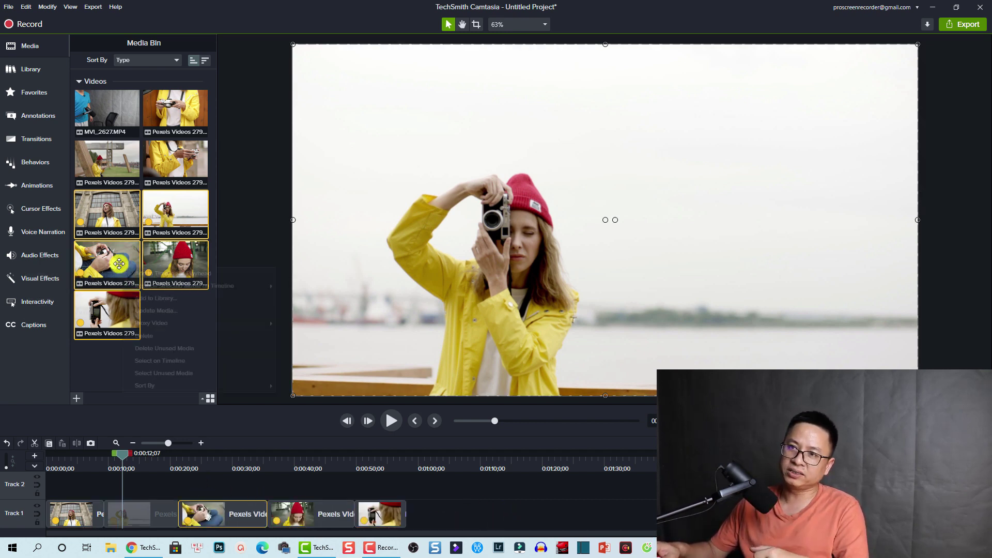
{"action": "mouse_move", "coordinate": [188, 326]}
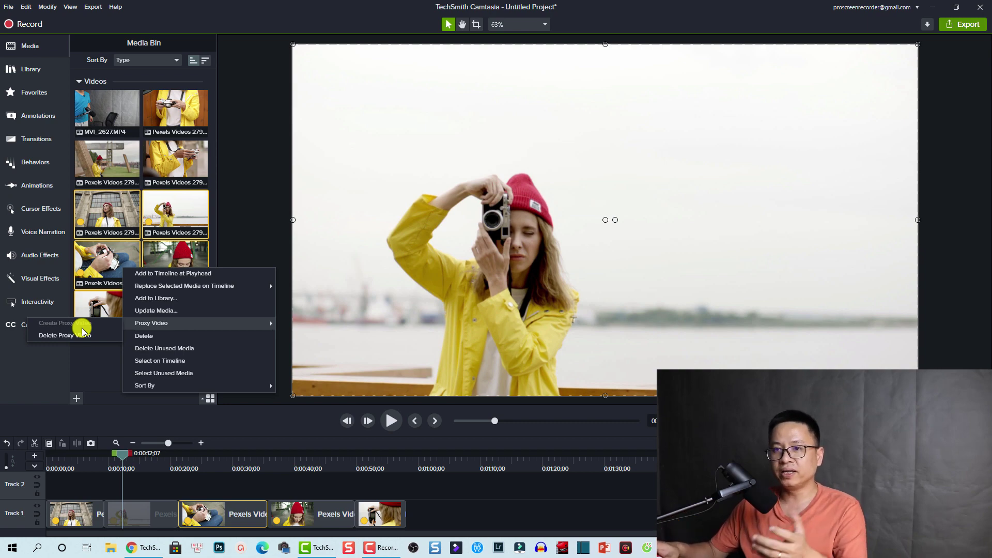
{"action": "left_click", "coordinate": [81, 468]}
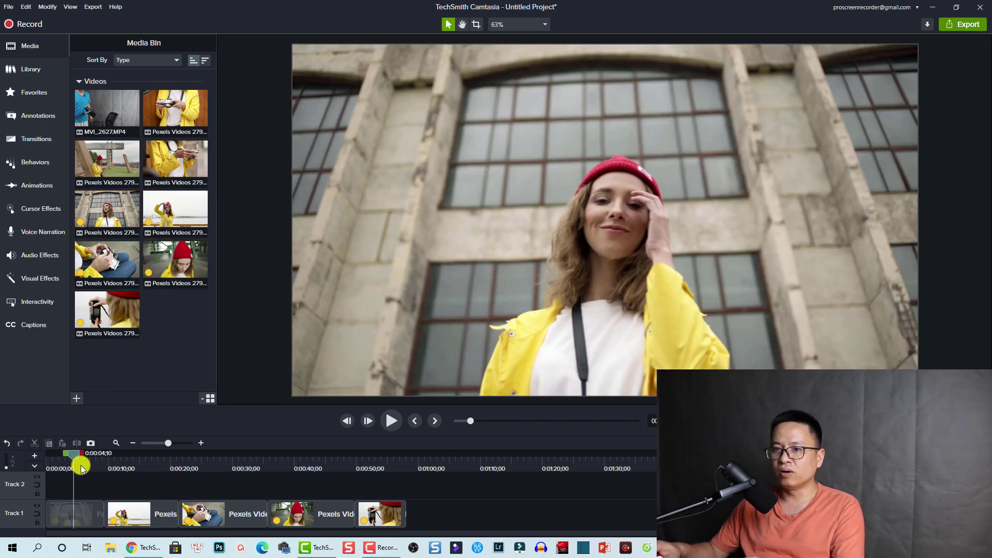
{"action": "left_click_drag", "start_coordinate": [74, 457], "coordinate": [81, 503]}
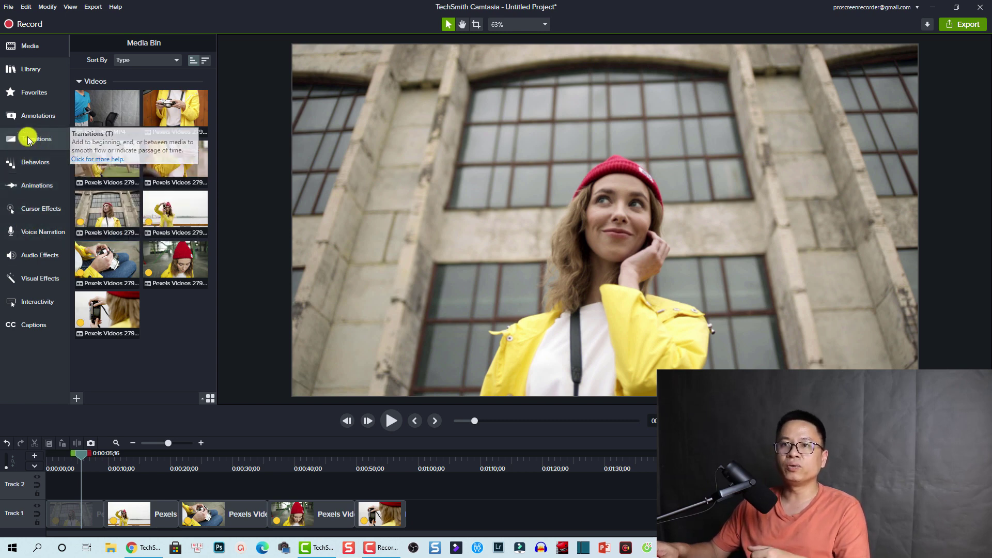
Step: Show the Transitions library with the Type filter left on All
{"action": "left_click", "coordinate": [66, 142]}
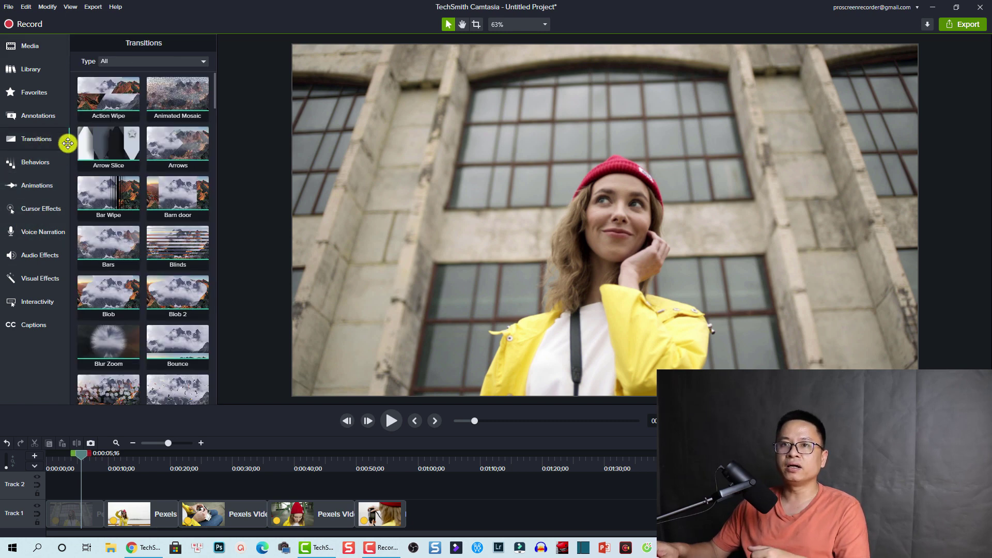
{"action": "left_click", "coordinate": [145, 63]}
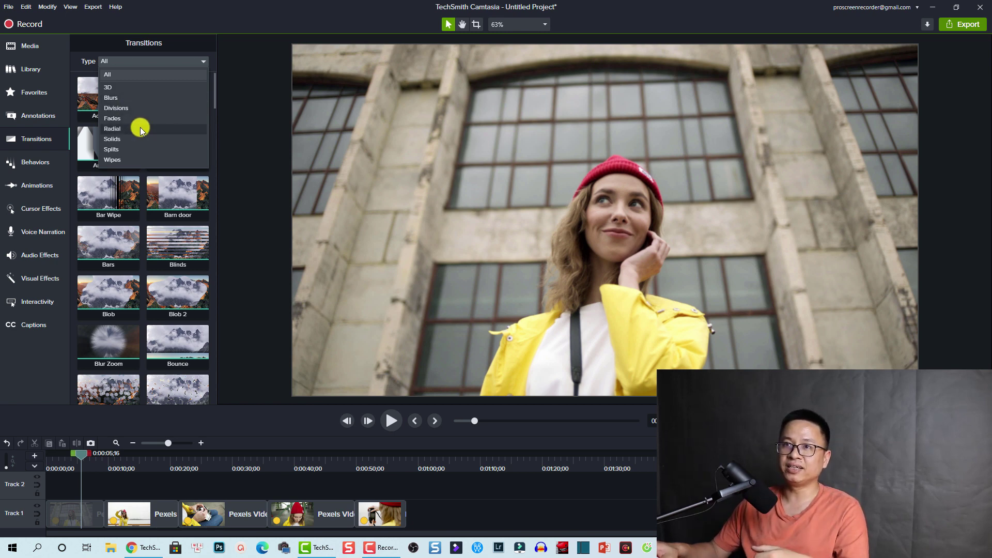
{"action": "left_click", "coordinate": [213, 102]}
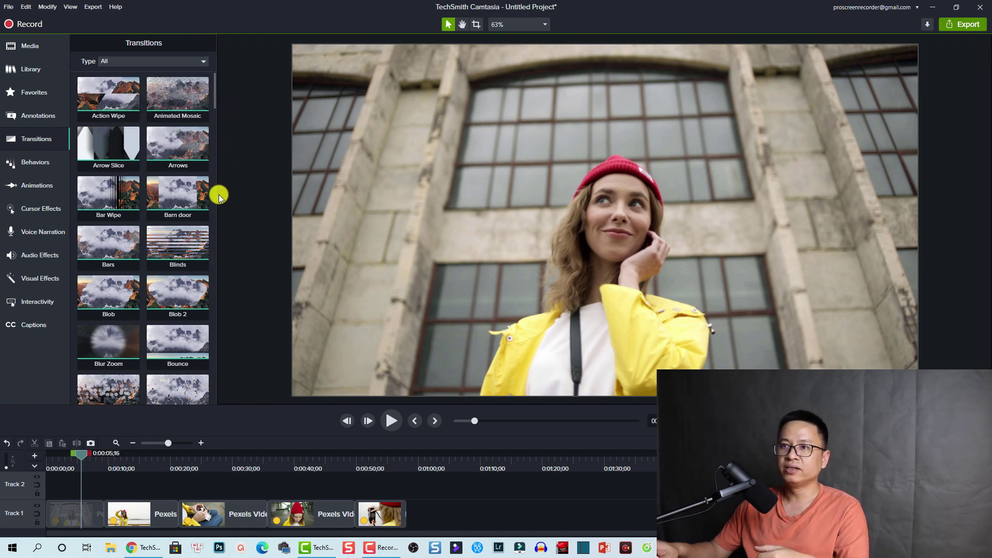
{"action": "left_click_drag", "start_coordinate": [215, 104], "coordinate": [215, 403]}
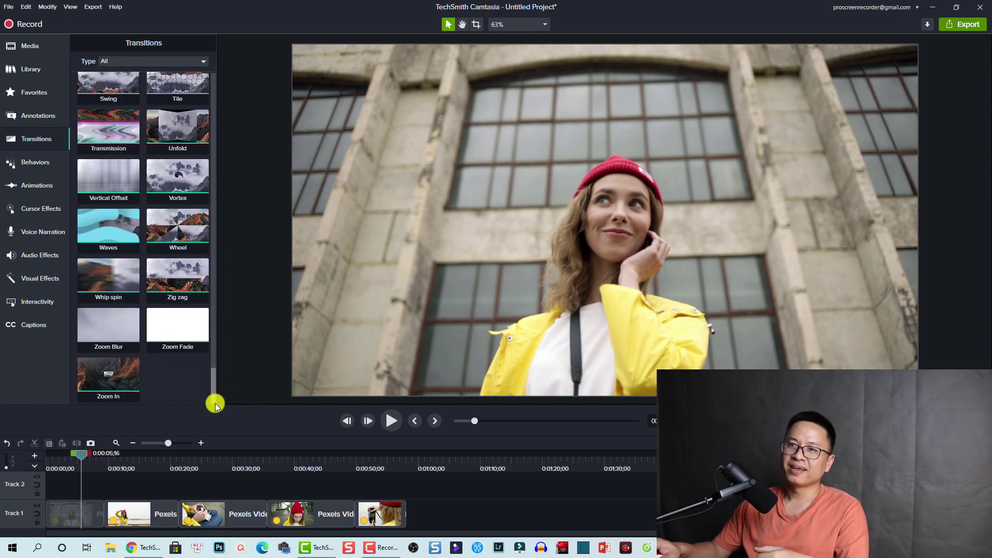
Step: Place the Wheel transition between the first two clips and Waves further along Track 1
{"action": "left_click_drag", "start_coordinate": [173, 226], "coordinate": [105, 522]}
{"action": "left_click_drag", "start_coordinate": [95, 233], "coordinate": [178, 512]}
{"action": "left_click_drag", "start_coordinate": [162, 186], "coordinate": [268, 523]}
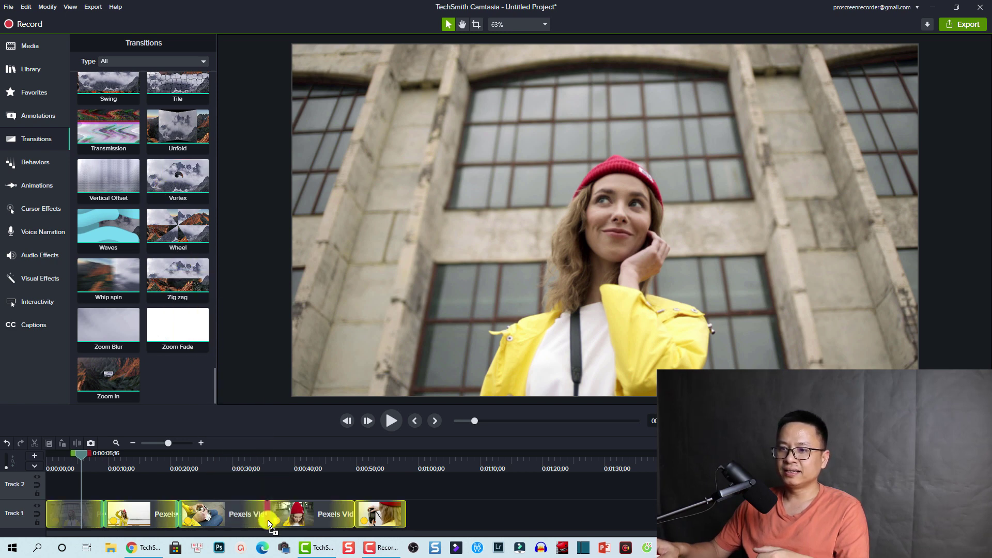
Step: Play the sequence from around 0:00:18 to watch the Waves transition, then select the Waves tile
{"action": "key", "text": "space"}
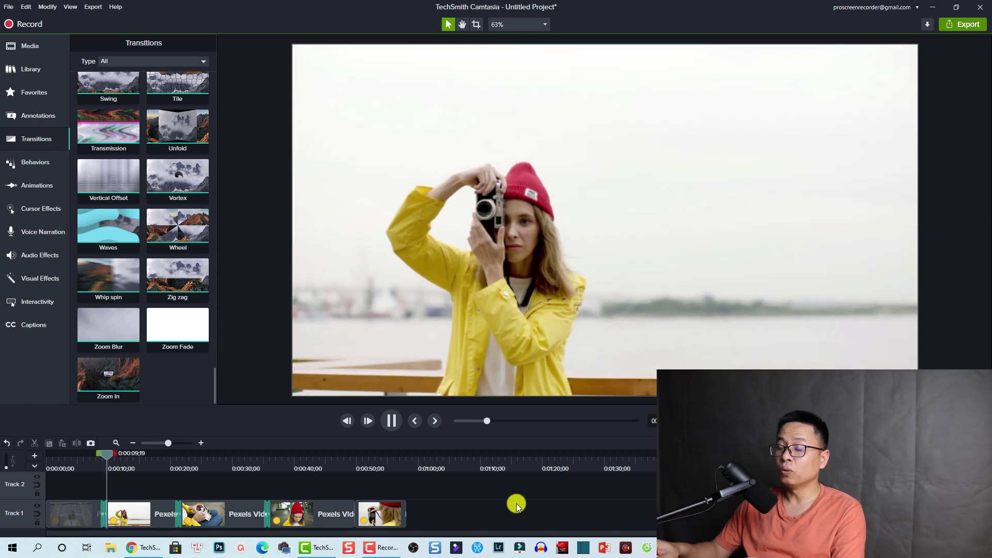
{"action": "key", "text": "space"}
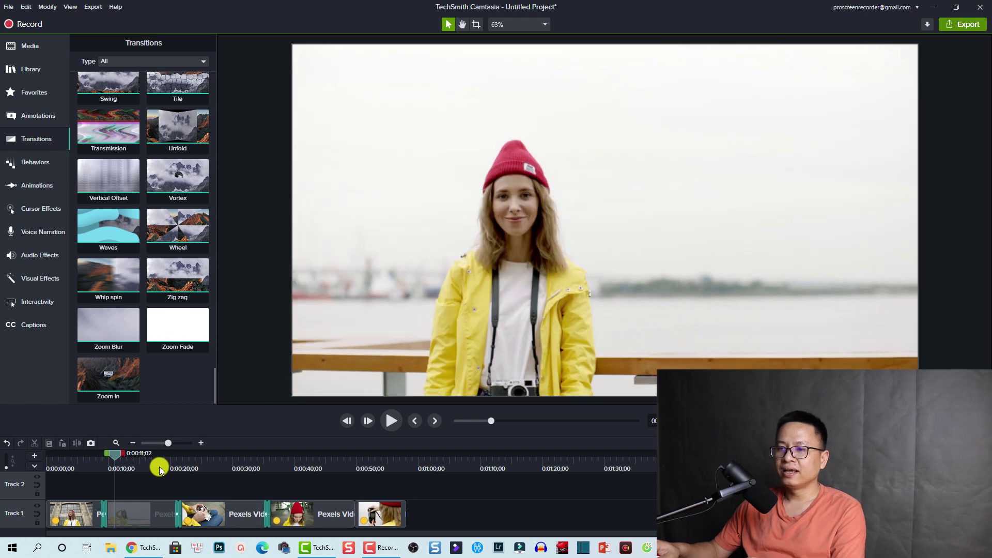
{"action": "left_click", "coordinate": [160, 470]}
{"action": "key", "text": "space"}
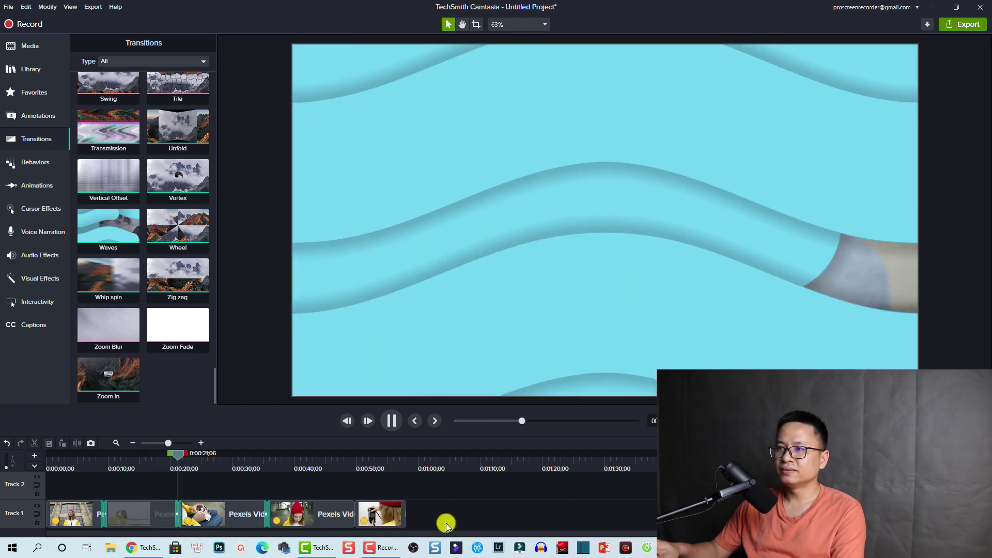
{"action": "key", "text": "space"}
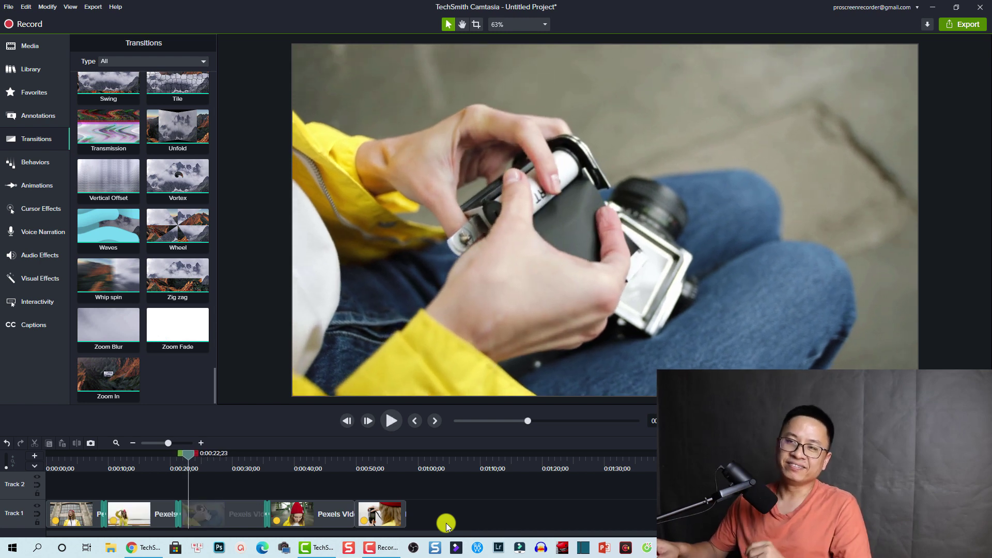
{"action": "left_click", "coordinate": [111, 230]}
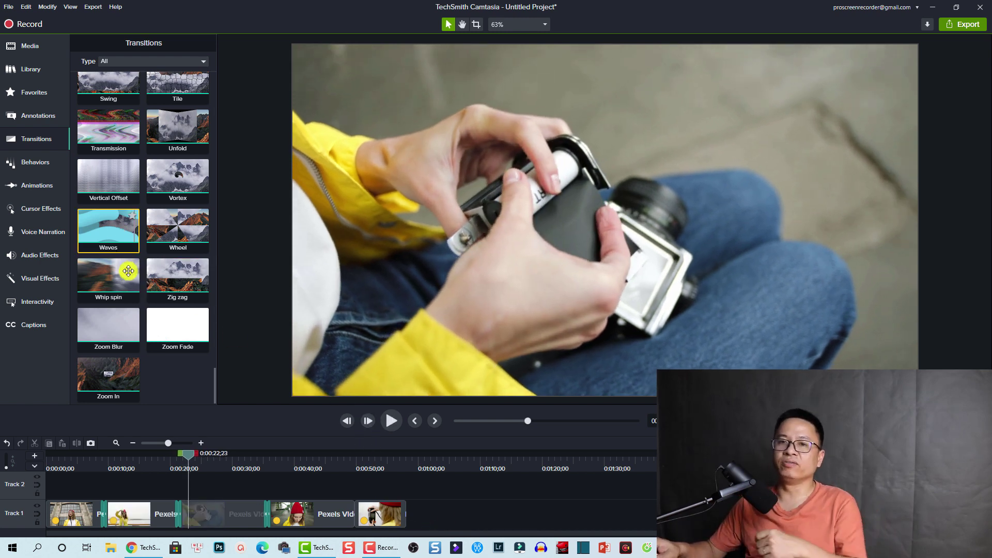
{"action": "left_click_drag", "start_coordinate": [128, 270], "coordinate": [144, 255]}
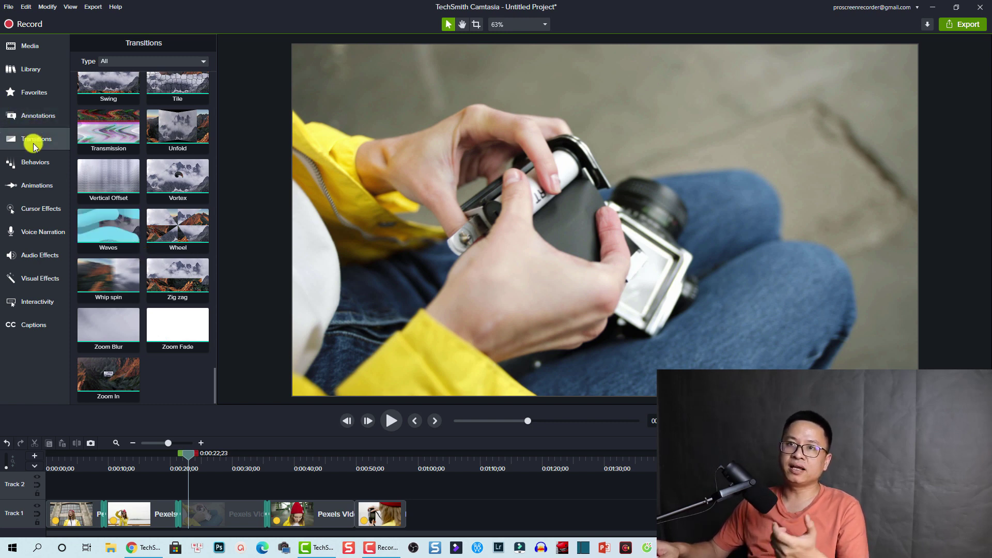
Step: Drop a plain ABC text callout onto the video and type the presenter's full name
{"action": "left_click", "coordinate": [31, 118]}
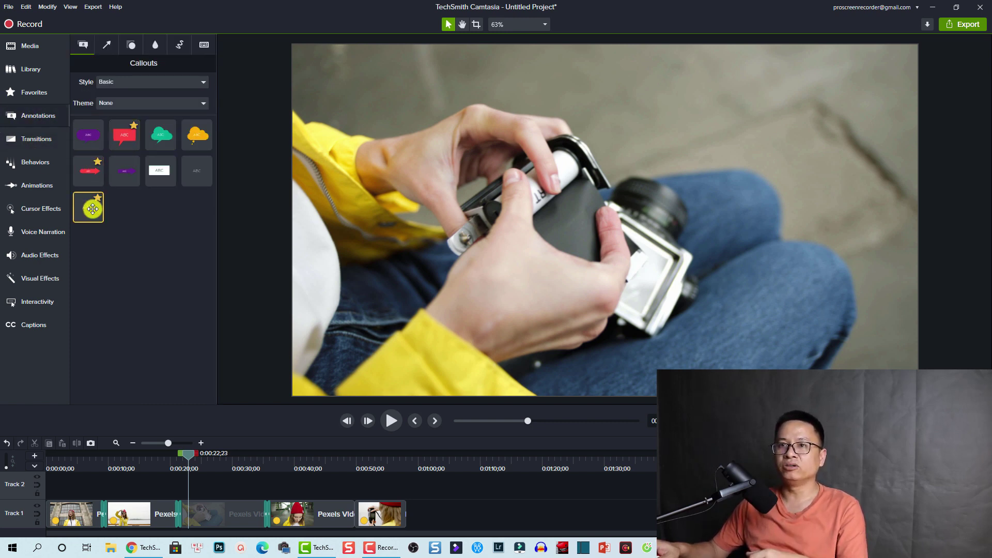
{"action": "left_click_drag", "start_coordinate": [89, 206], "coordinate": [581, 228]}
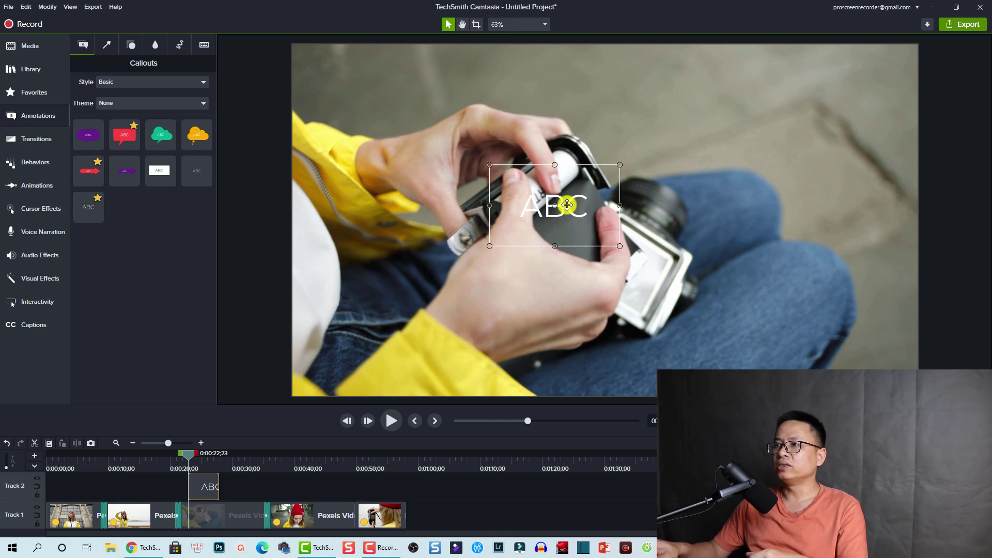
{"action": "double_click", "coordinate": [568, 205]}
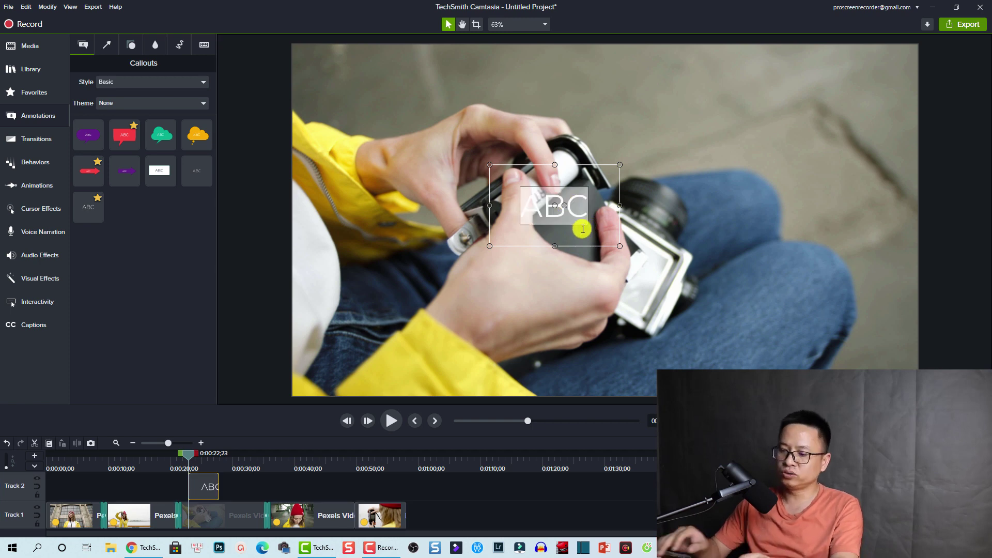
{"action": "type", "text": "Jacky Nguyen"}
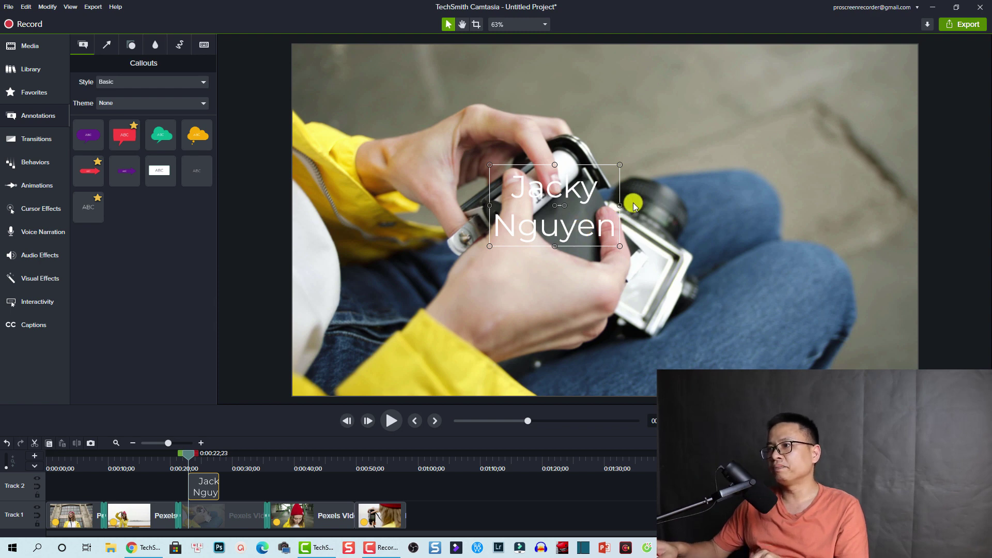
Step: Widen the callout box on both sides so the name fits on one line
{"action": "left_click_drag", "start_coordinate": [620, 205], "coordinate": [759, 188]}
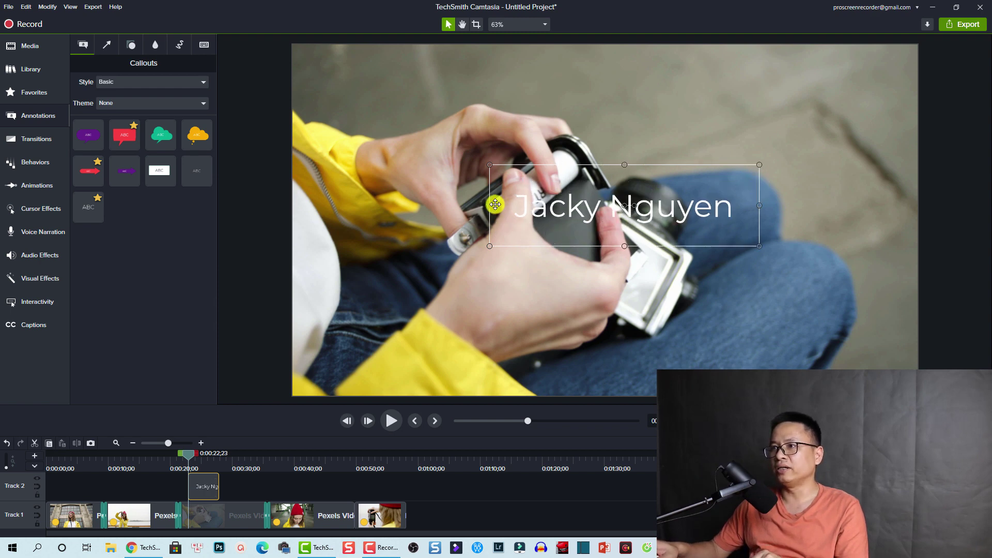
{"action": "left_click_drag", "start_coordinate": [487, 205], "coordinate": [438, 205]}
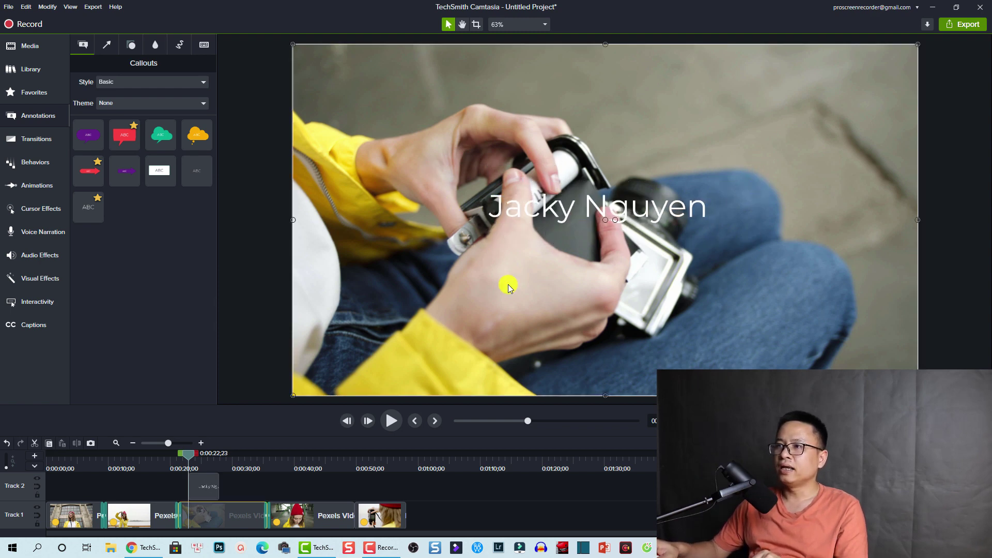
{"action": "right_click", "coordinate": [197, 489]}
{"action": "key", "text": "Escape"}
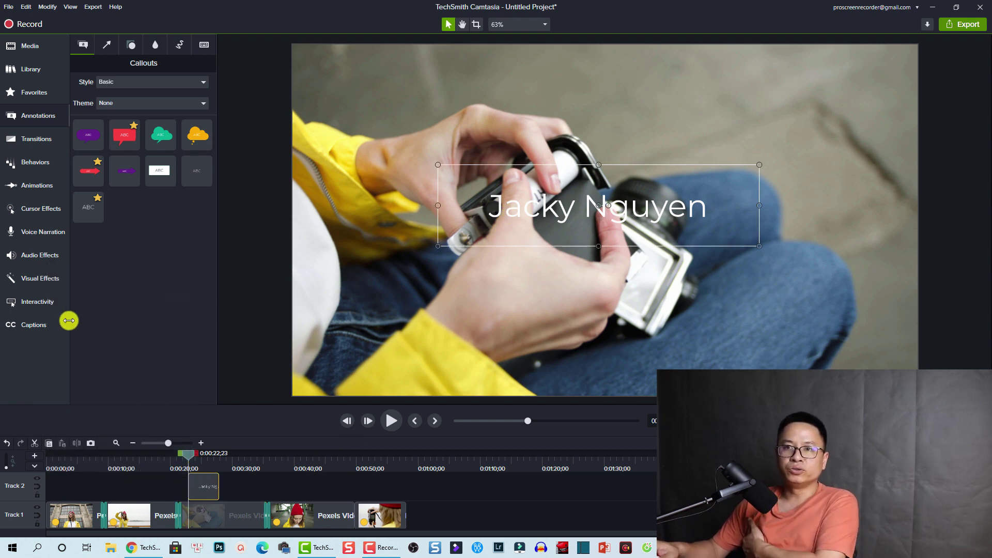
Step: Apply the Media Matte visual effect to the Track 2 name callout, preview it, and show its Properties
{"action": "left_click", "coordinate": [41, 278]}
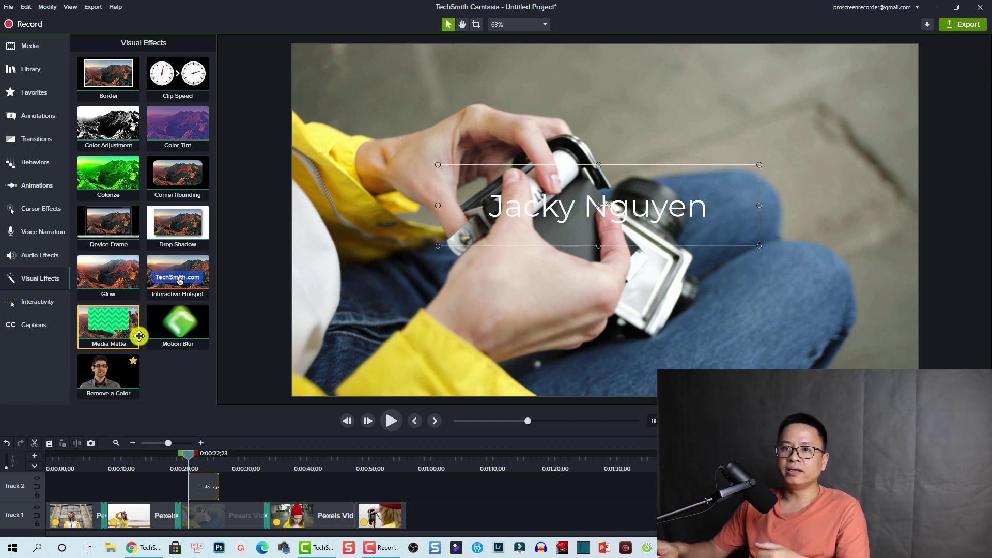
{"action": "left_click_drag", "start_coordinate": [106, 328], "coordinate": [205, 481]}
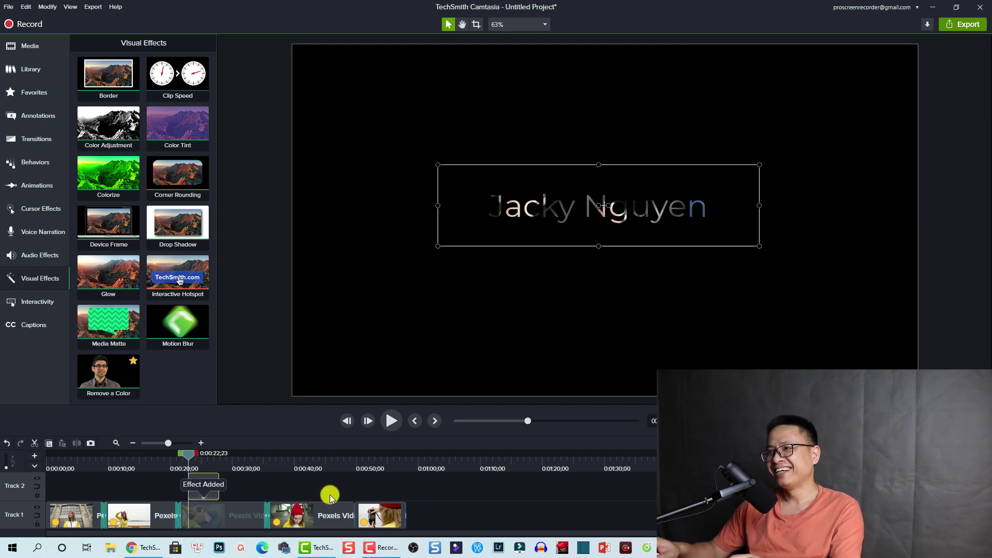
{"action": "key", "text": "space"}
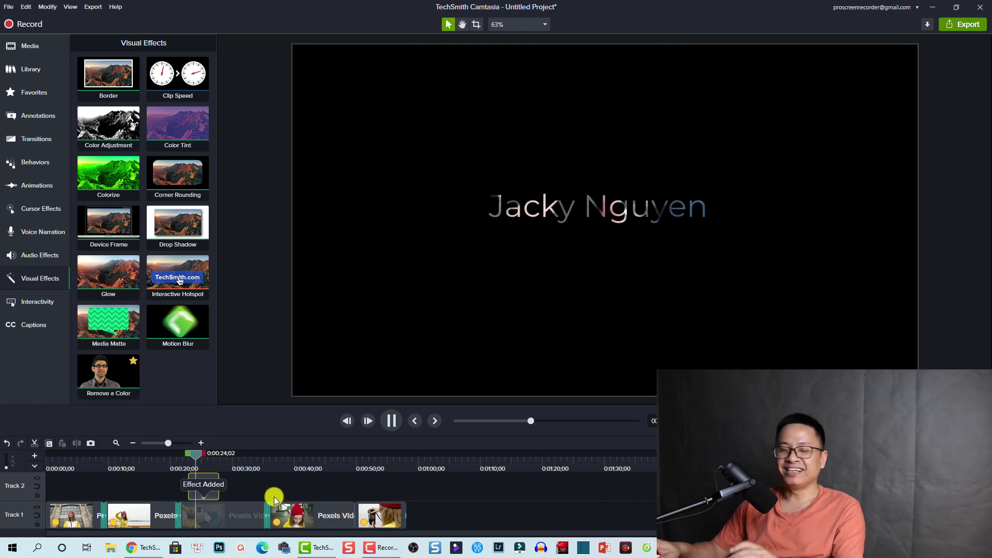
{"action": "key", "text": "space"}
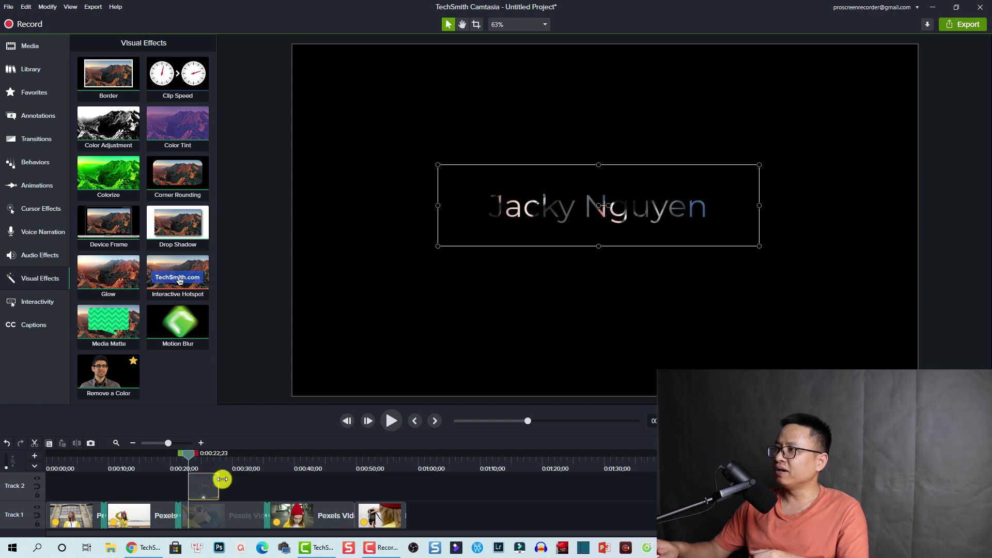
{"action": "key", "text": "ctrl+p"}
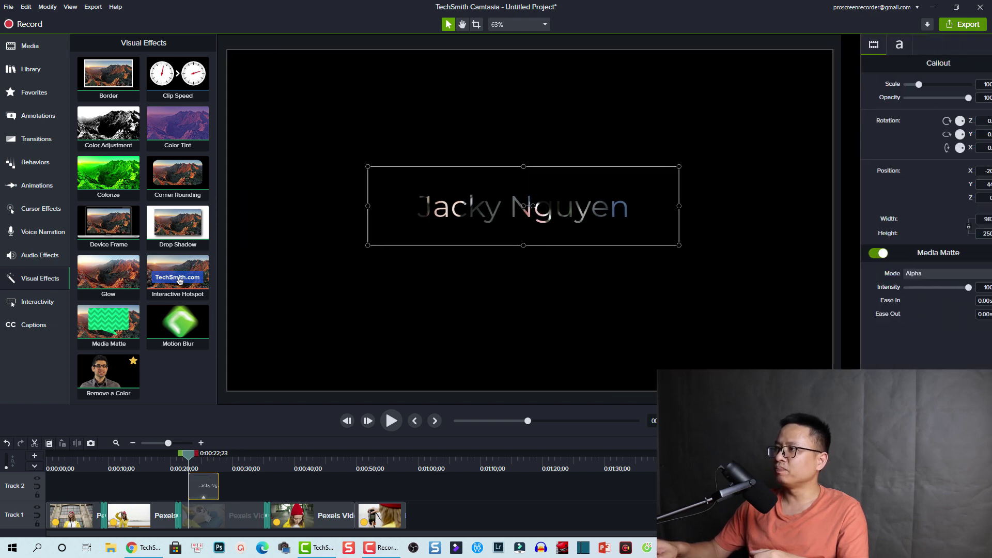
Step: Keep the matte in Alpha mode at 100% intensity, then drag the callout larger and into the frame centre
{"action": "left_click", "coordinate": [920, 274]}
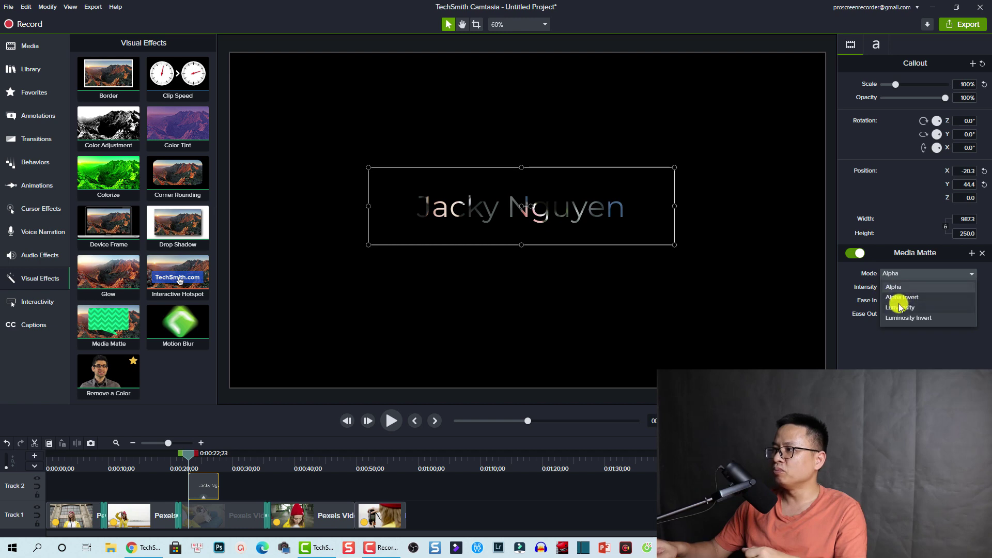
{"action": "left_click", "coordinate": [862, 301]}
{"action": "mouse_move", "coordinate": [946, 291]}
{"action": "left_mouse_down"}
{"action": "mouse_move", "coordinate": [908, 289]}
{"action": "mouse_move", "coordinate": [946, 288]}
{"action": "left_mouse_up"}
{"action": "left_click_drag", "start_coordinate": [506, 223], "coordinate": [506, 223]}
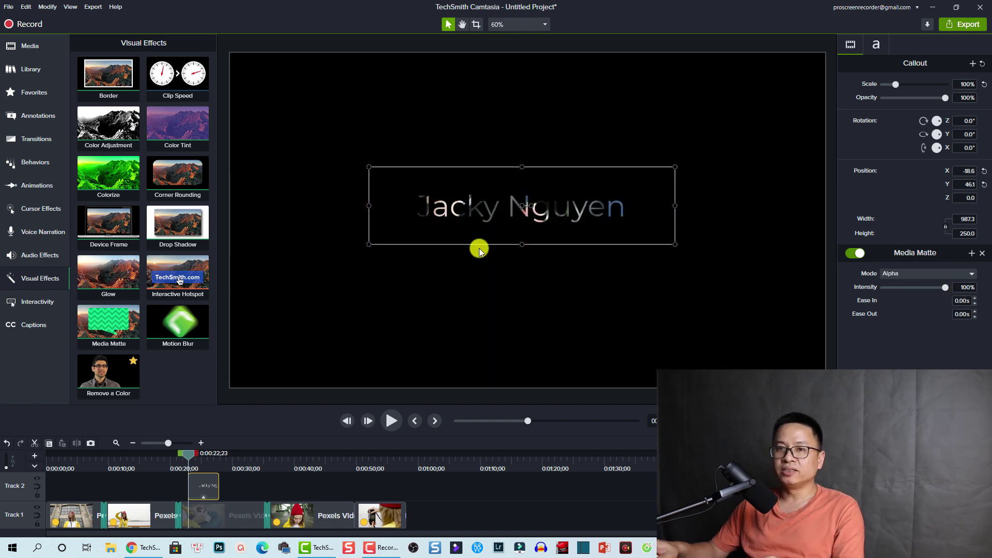
{"action": "left_click_drag", "start_coordinate": [370, 245], "coordinate": [289, 267]}
{"action": "left_click_drag", "start_coordinate": [518, 224], "coordinate": [562, 222]}
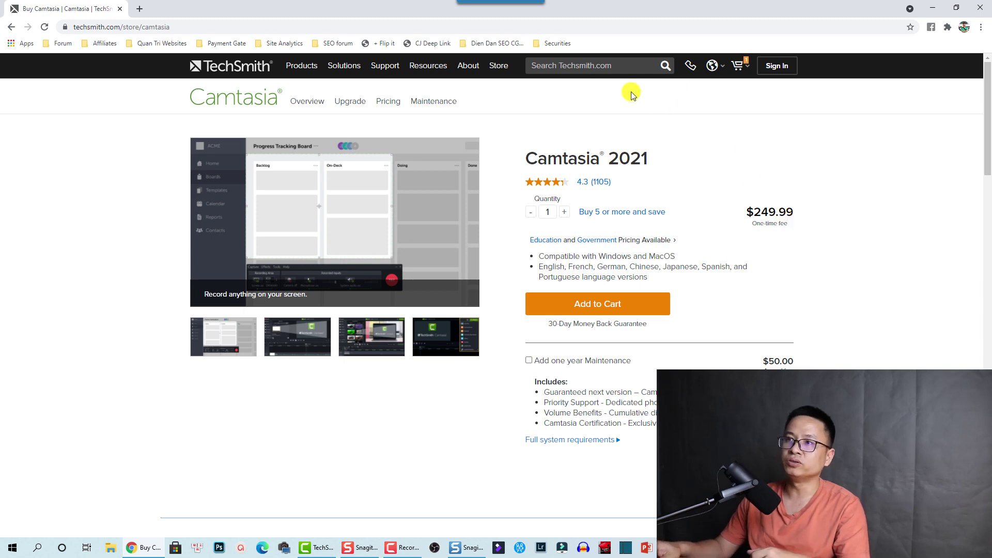
Step: Go to the Camtasia Upgrade page from the store's Camtasia sub-navigation
{"action": "left_click", "coordinate": [350, 101]}
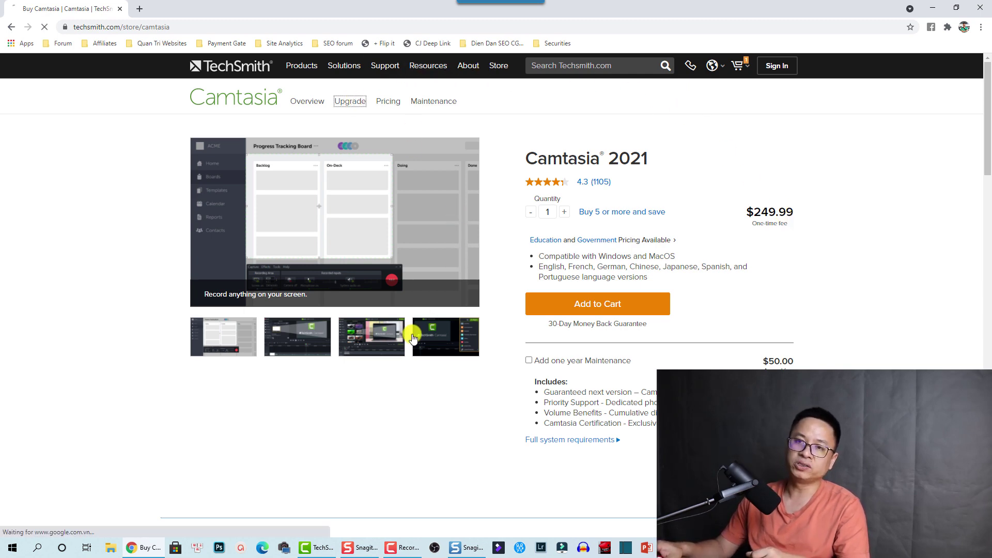